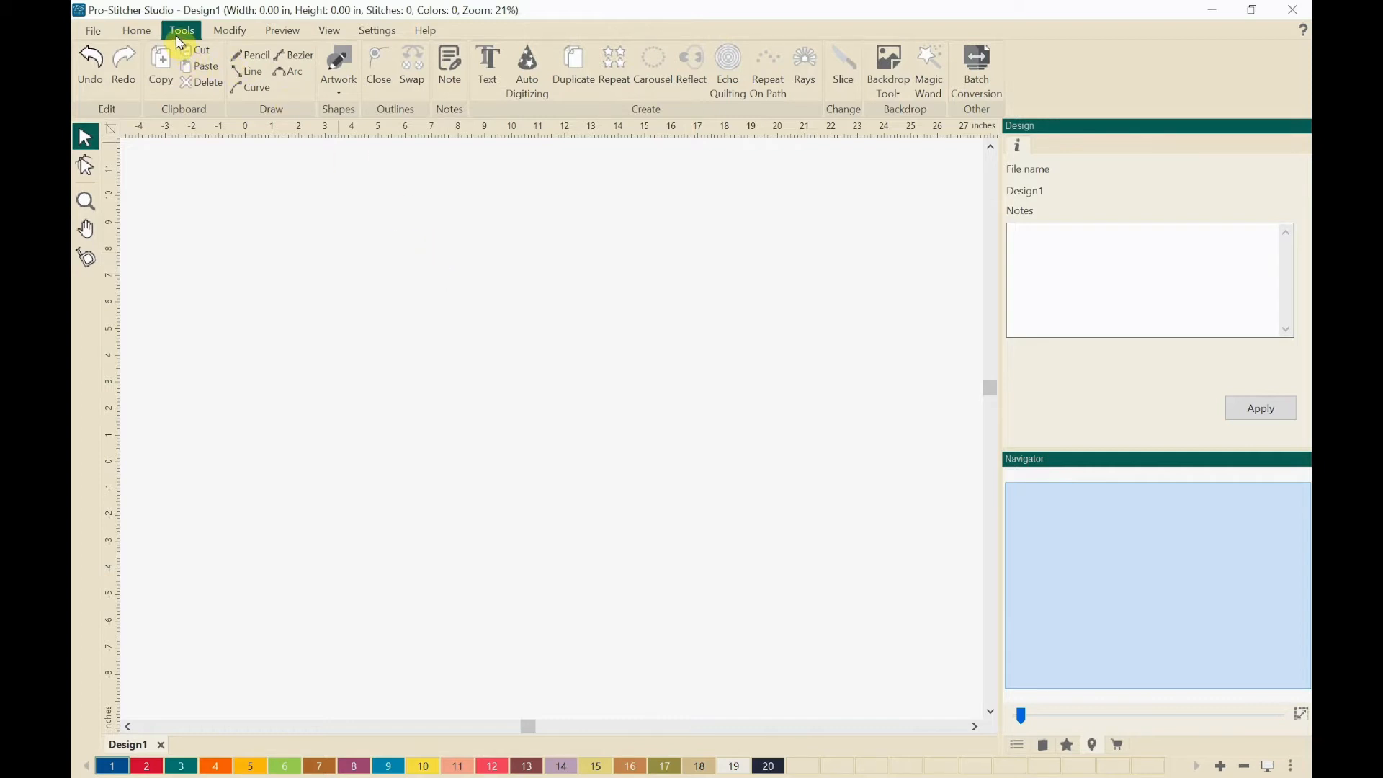
# Step: Add a text object to the blank canvas, replace its placeholder with the person's first name, and set its height to 4 inches
pyautogui.click(487, 74)
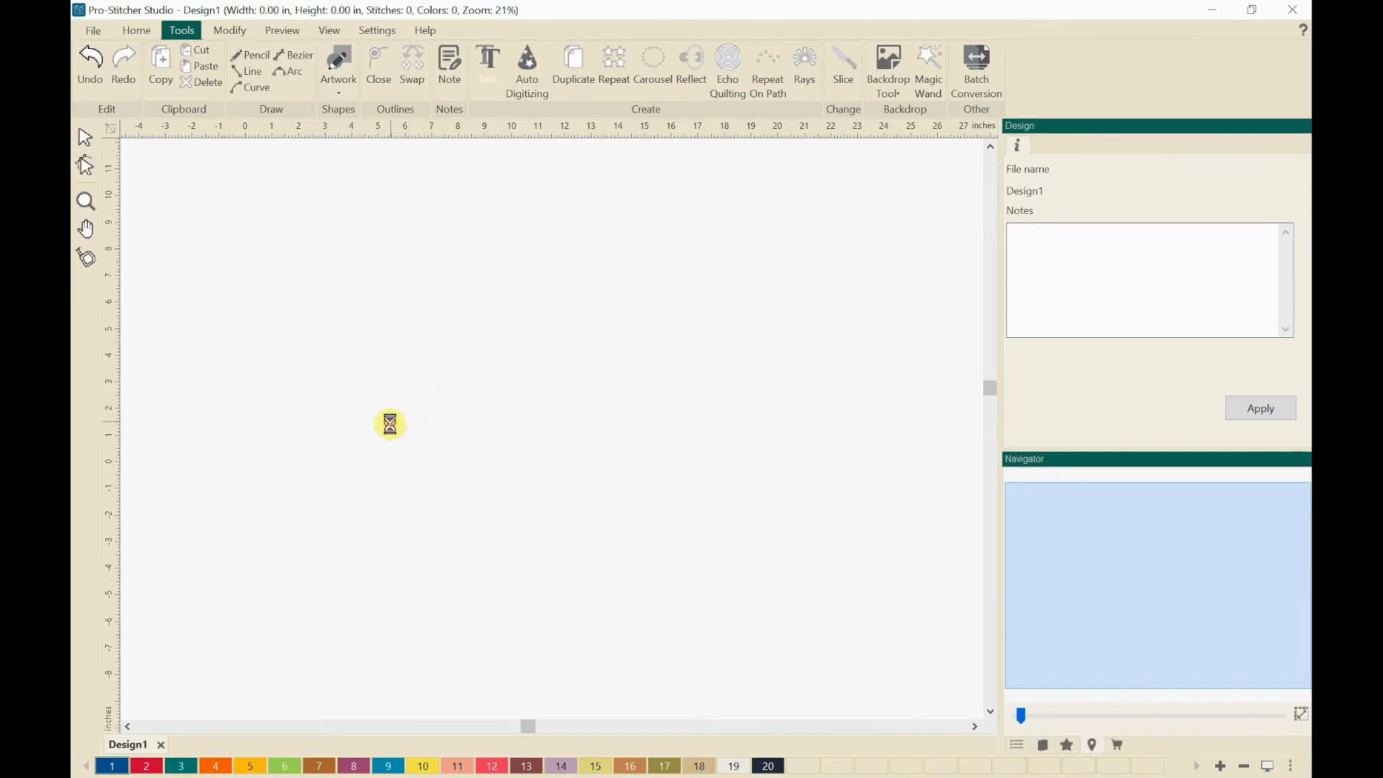
pyautogui.click(390, 424)
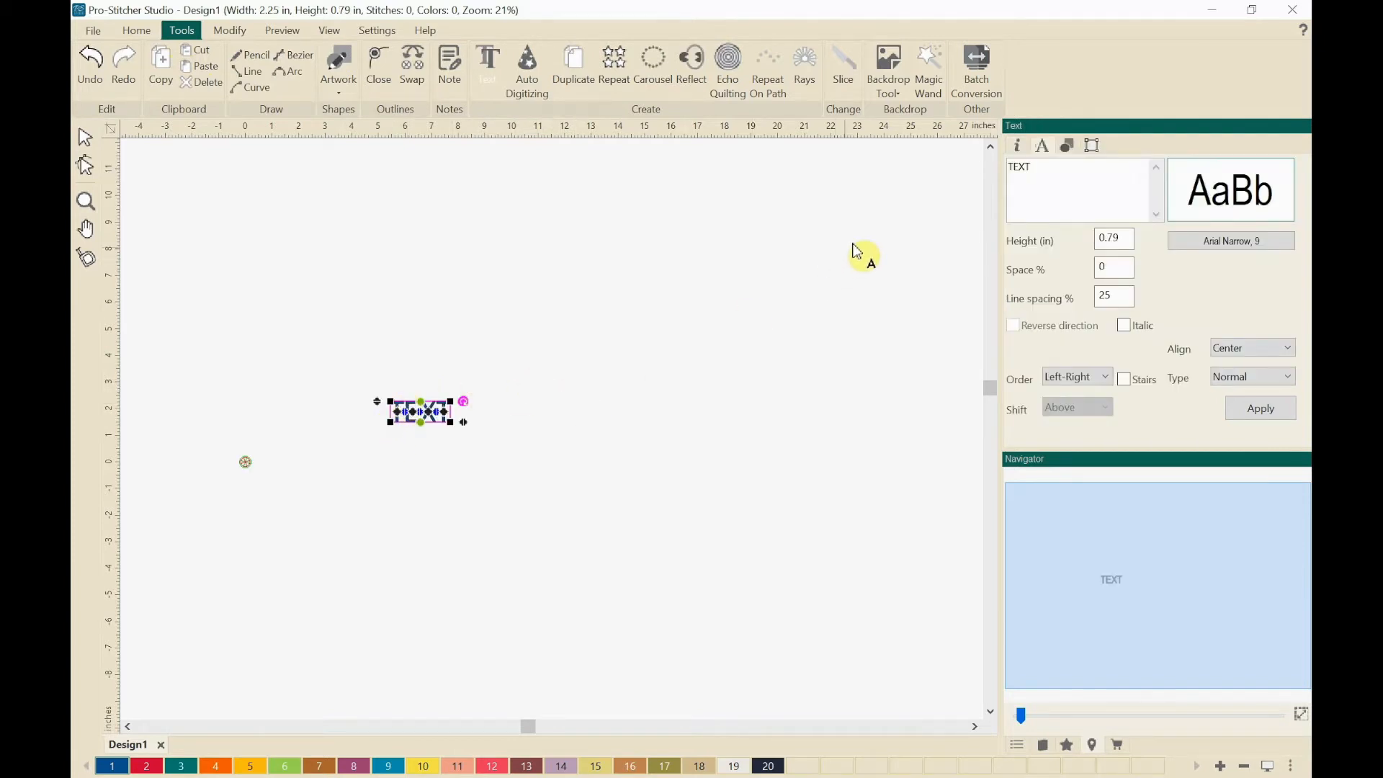
pyautogui.moveTo(1047, 168); pyautogui.dragTo(999, 169)
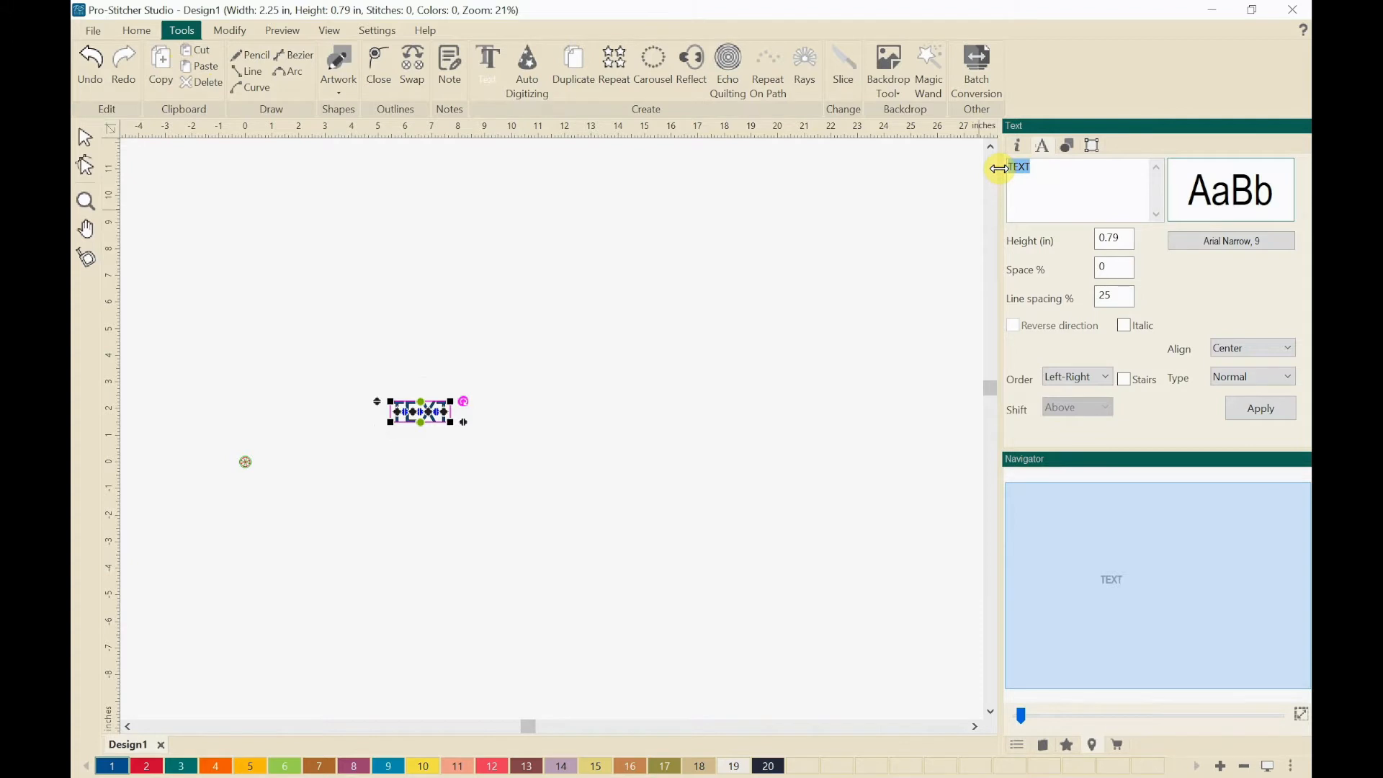
pyautogui.write('Spencer')
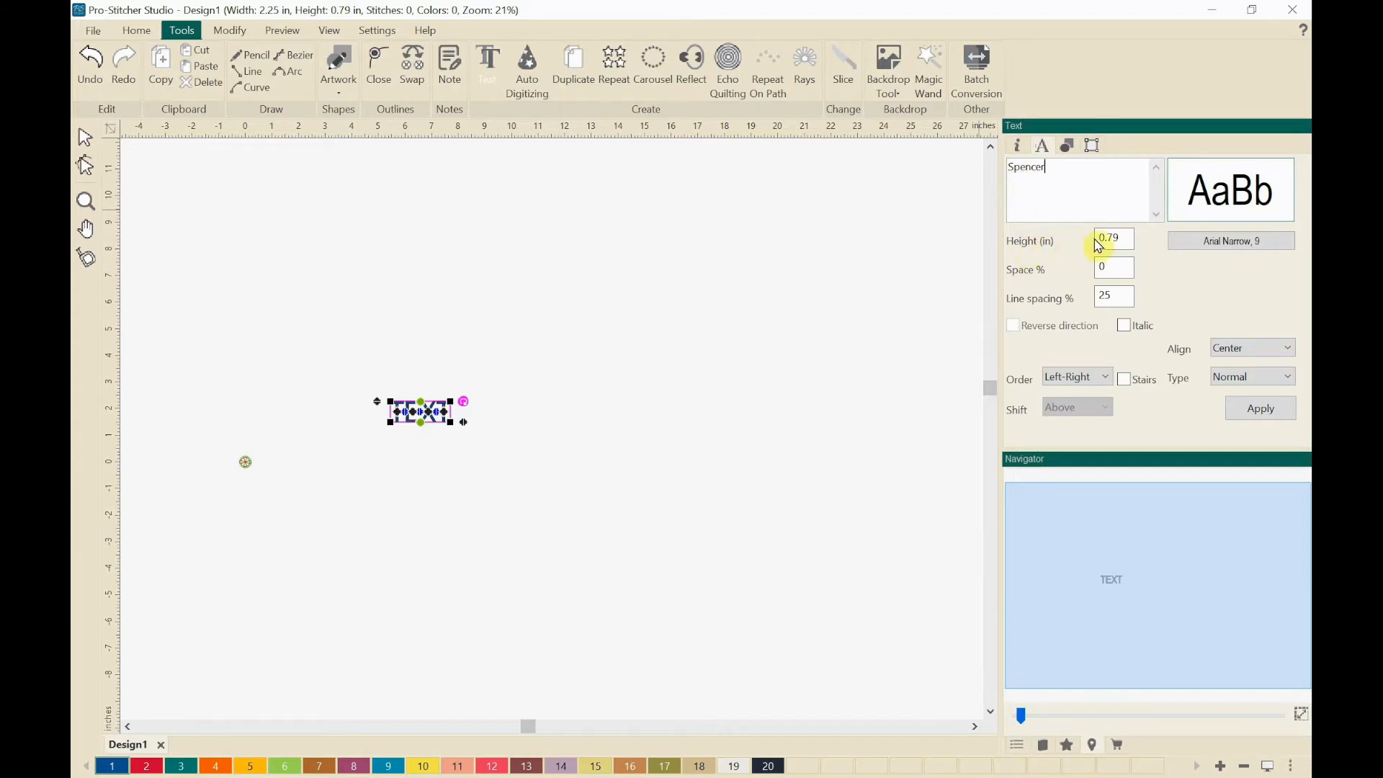
pyautogui.moveTo(1125, 238); pyautogui.dragTo(1094, 237)
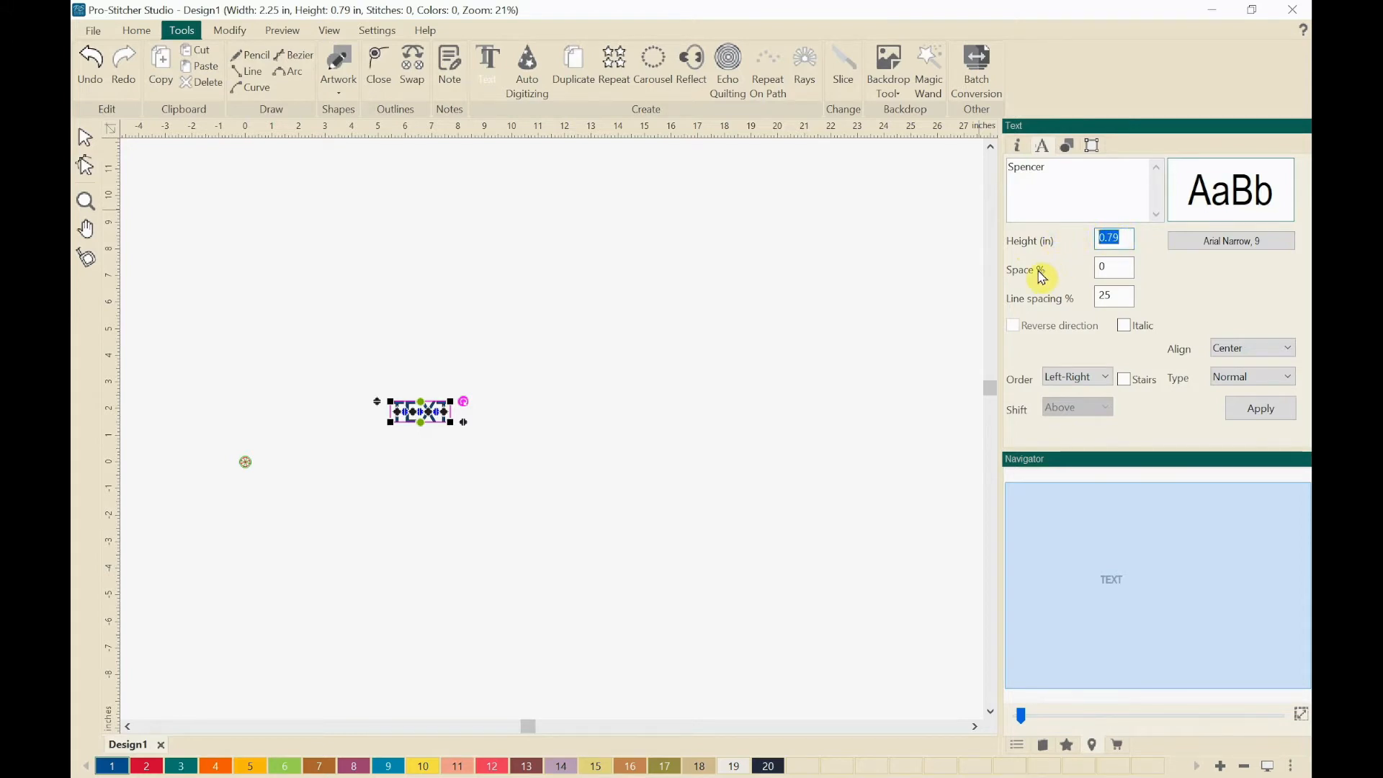
pyautogui.write('4')
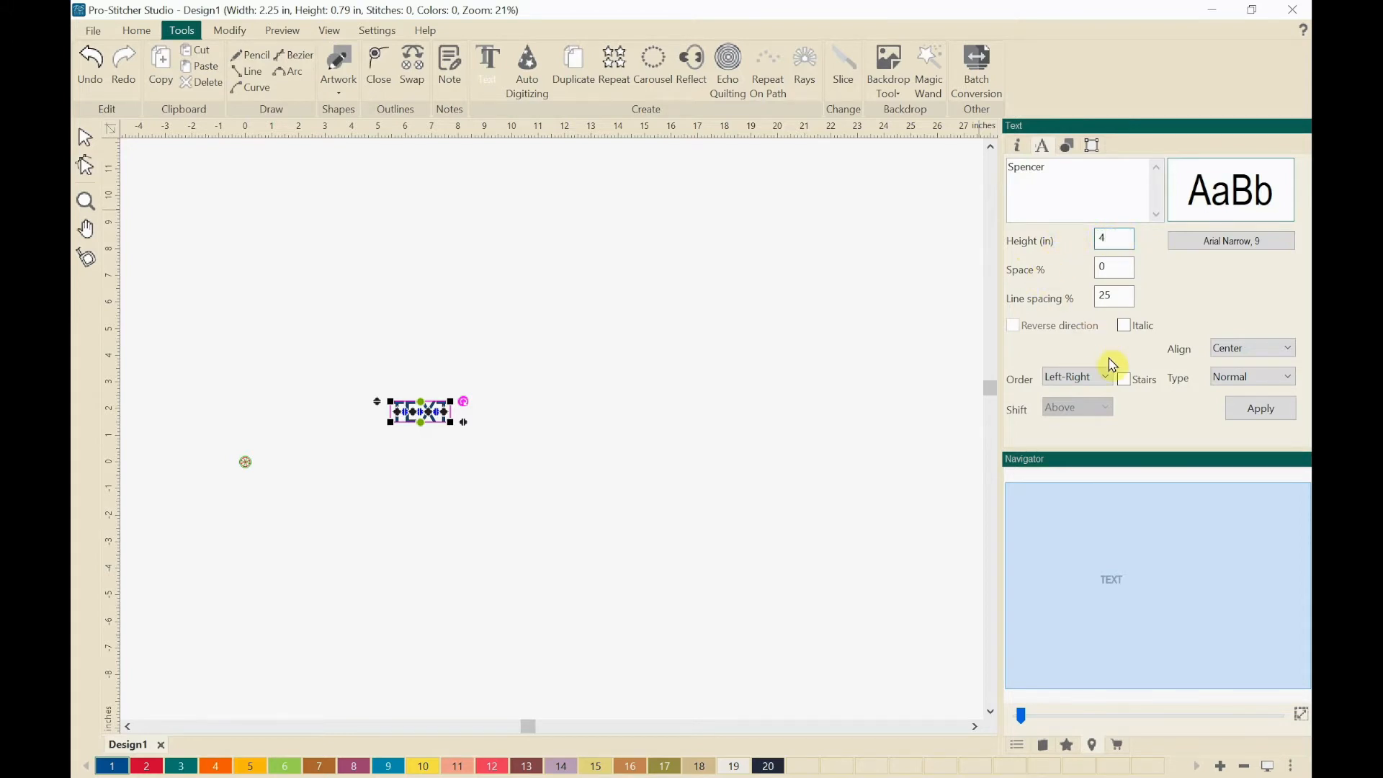
pyautogui.click(1240, 407)
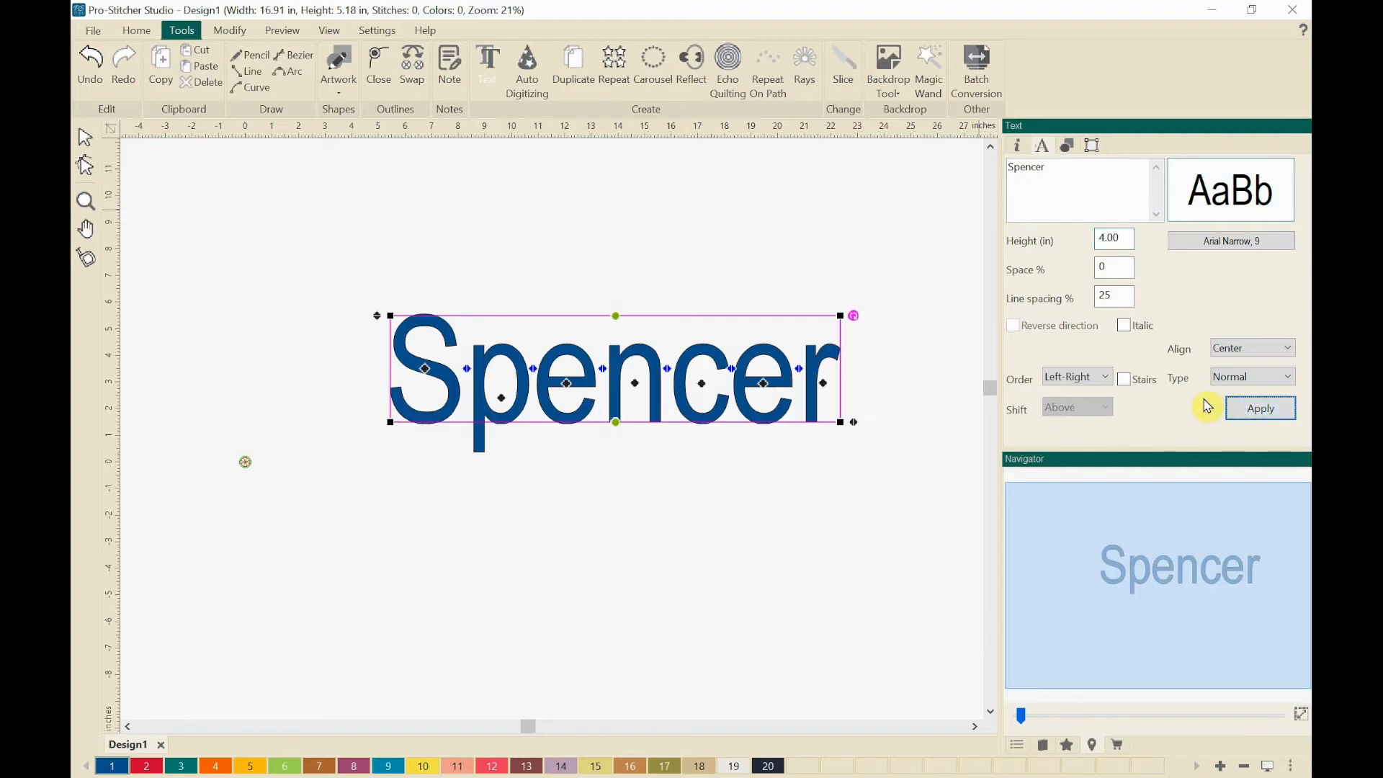
# Step: Change the lettering's font to Goudy Stout in Regular style and deselect the text
pyautogui.click(1225, 251)
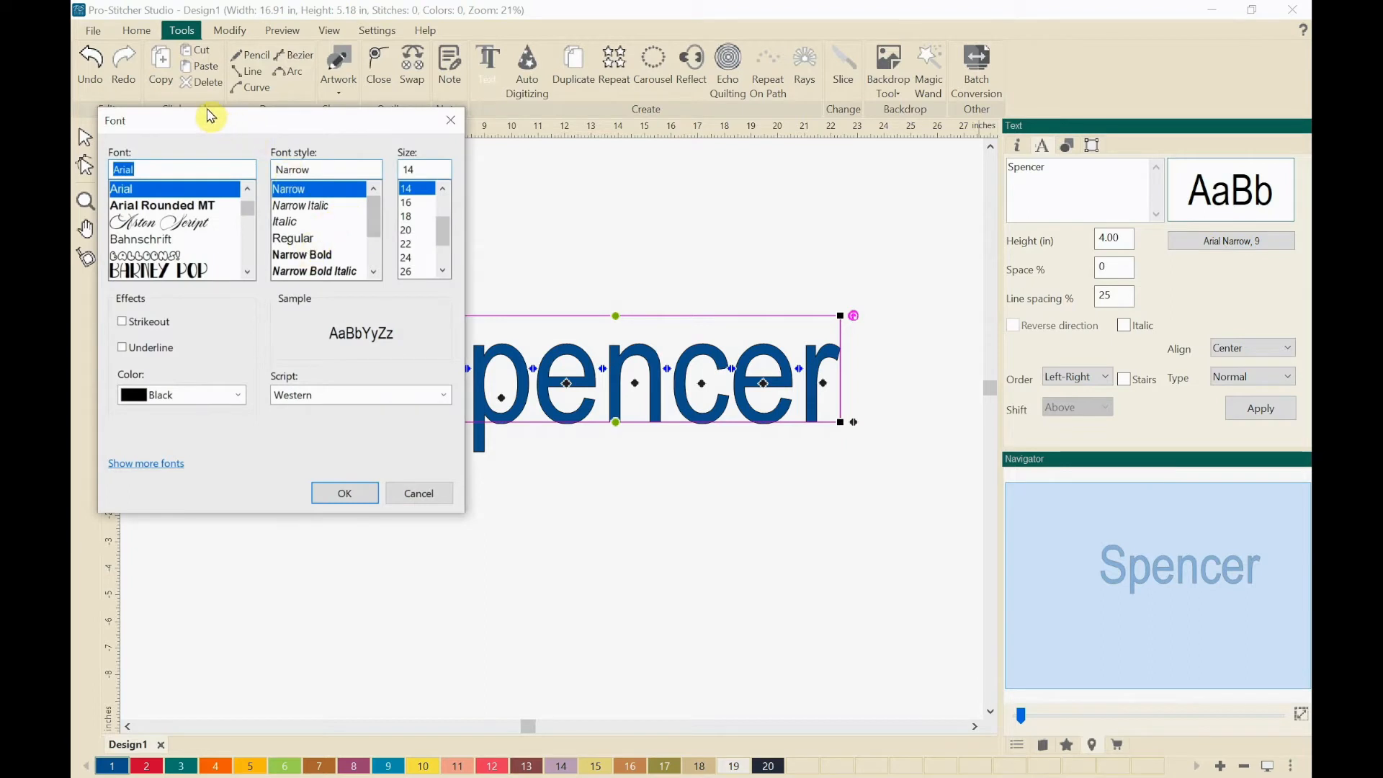
pyautogui.moveTo(213, 124); pyautogui.dragTo(477, 108)
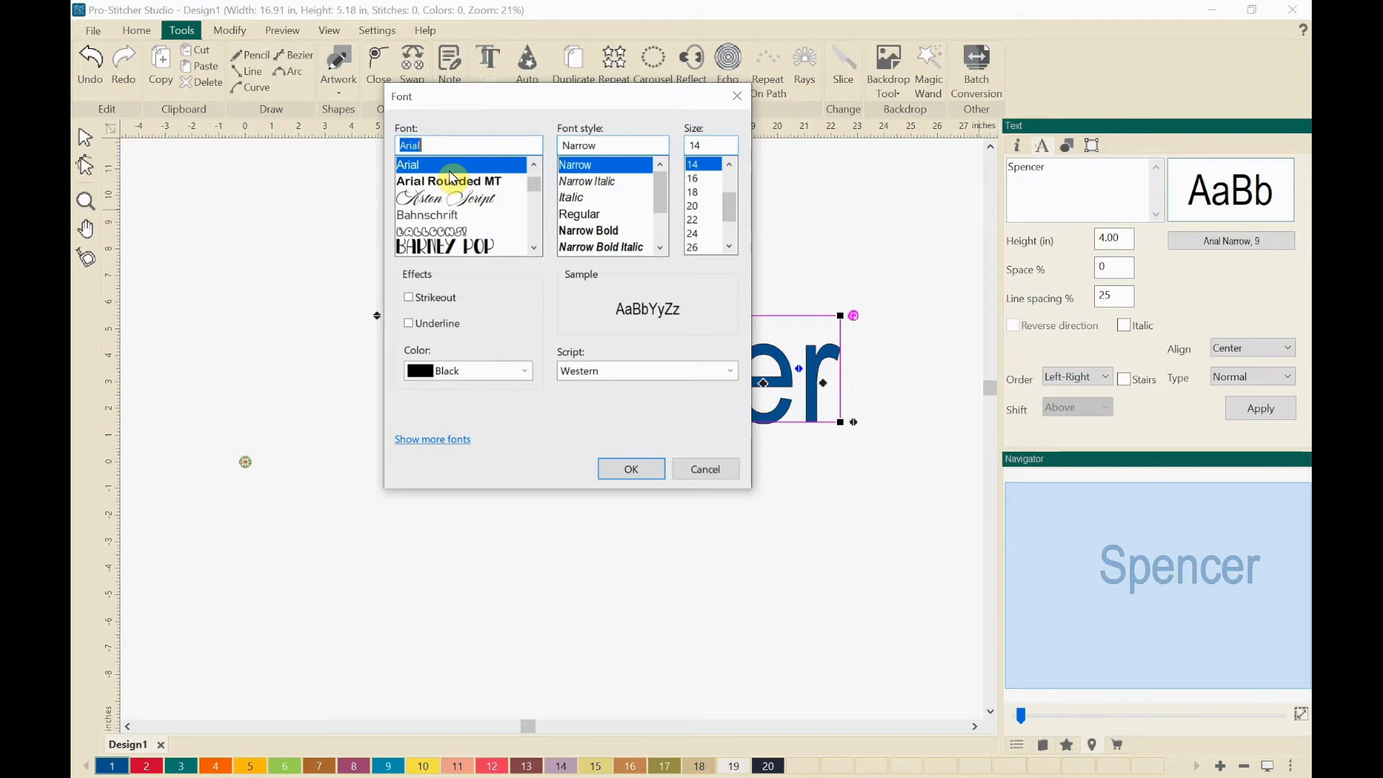
pyautogui.write('go')
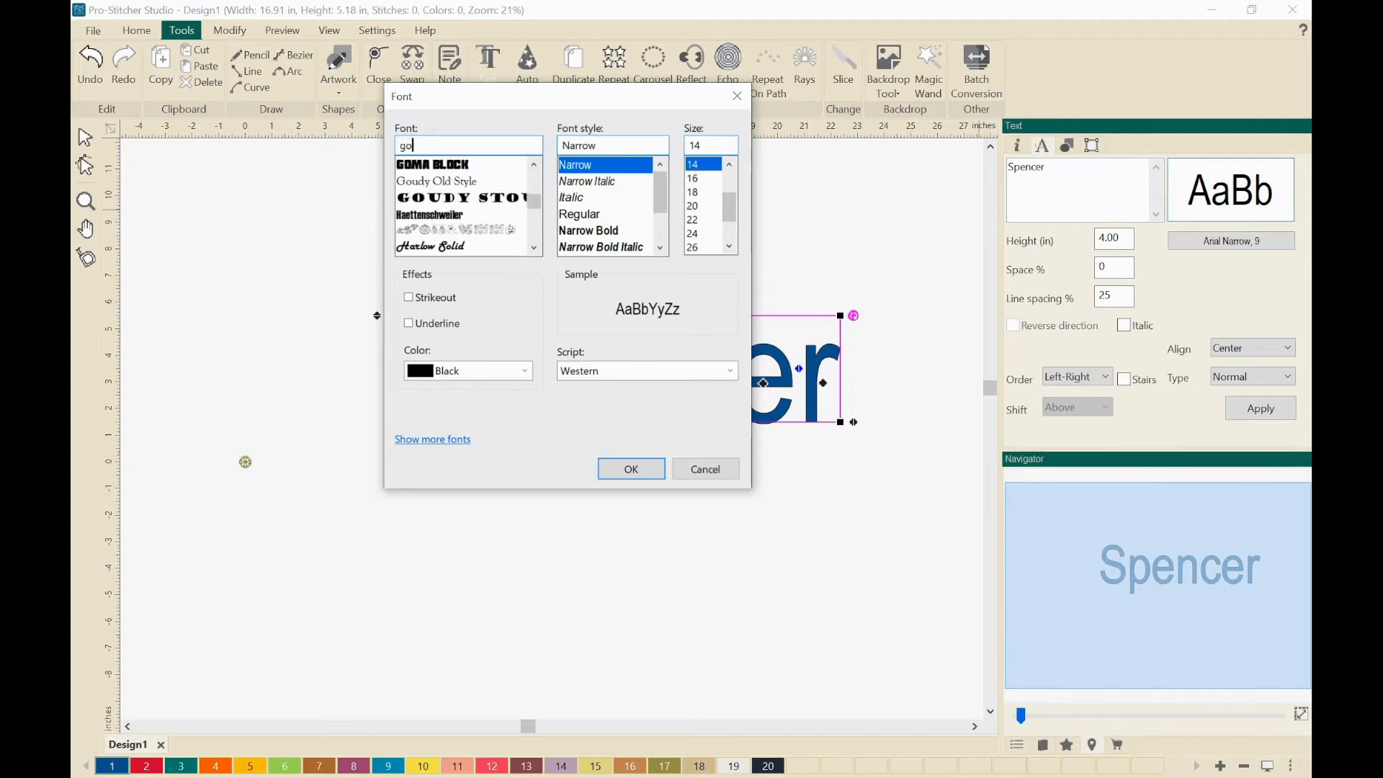
pyautogui.write('udy Stout')
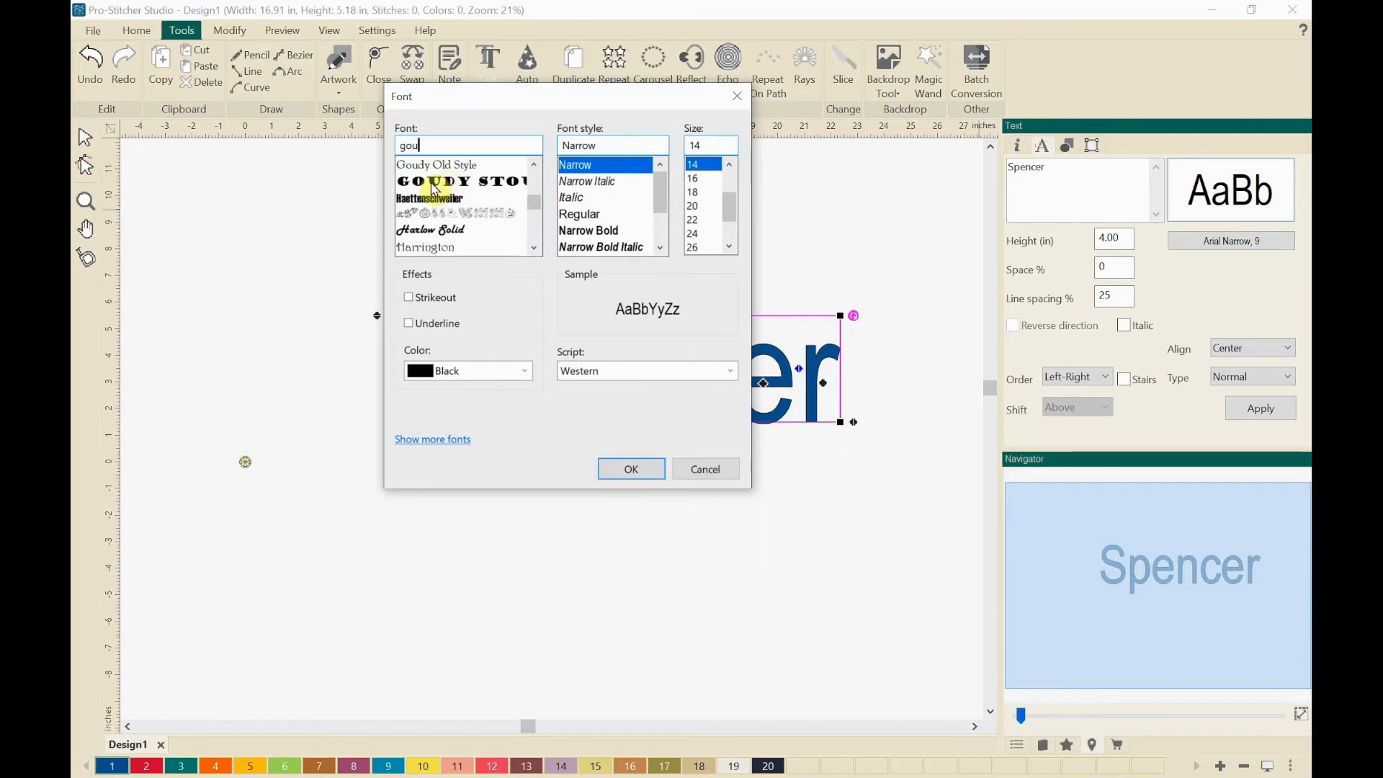
pyautogui.click(451, 183)
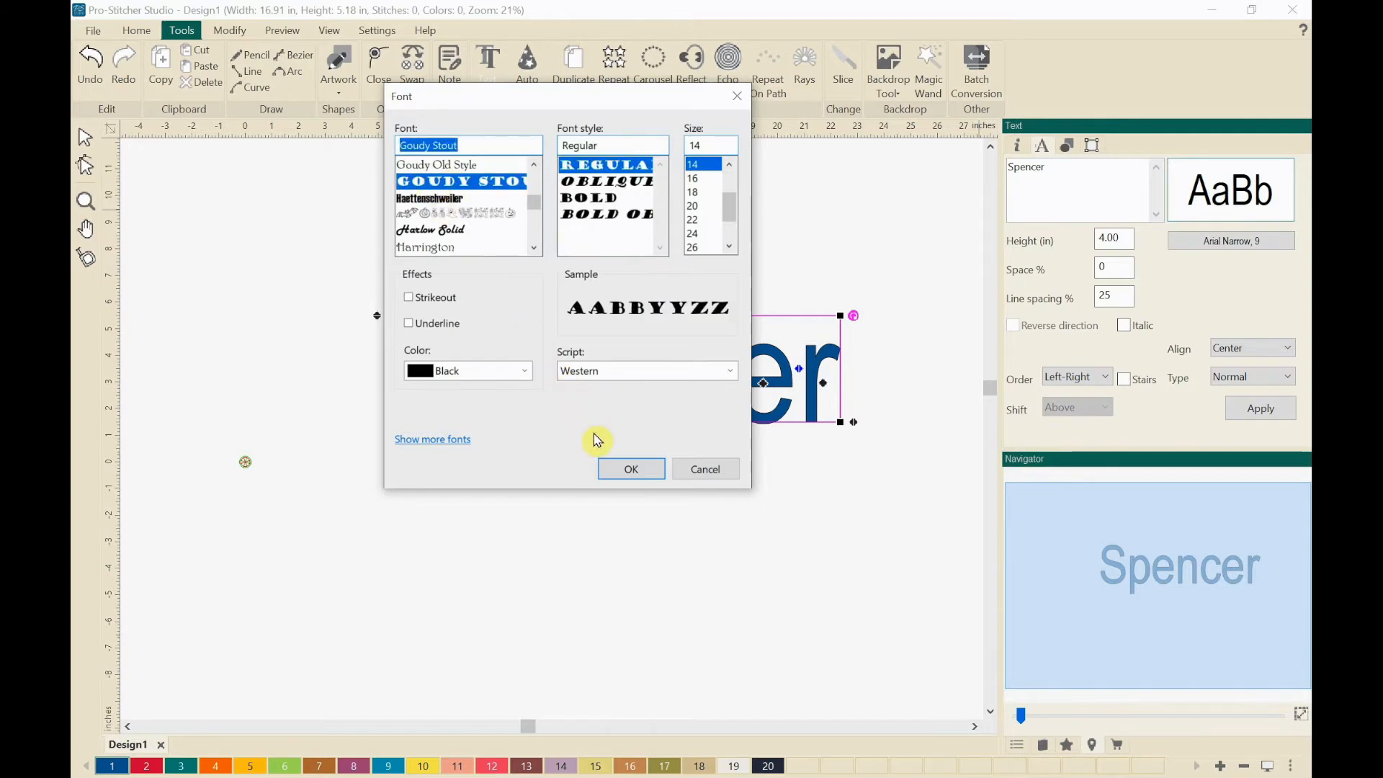
pyautogui.click(623, 468)
pyautogui.scroll(-1, 650, 519)
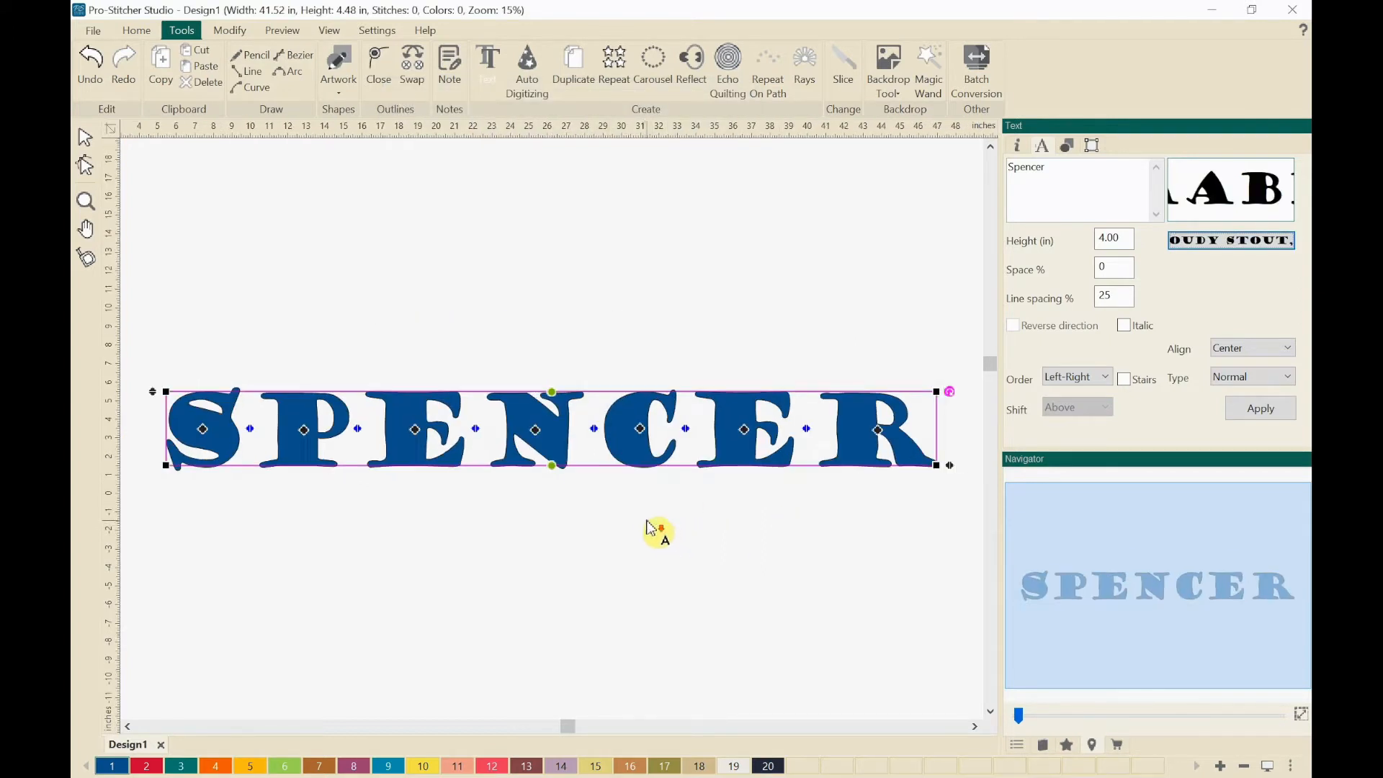
pyautogui.scroll(-1, 641, 504)
pyautogui.click(642, 509)
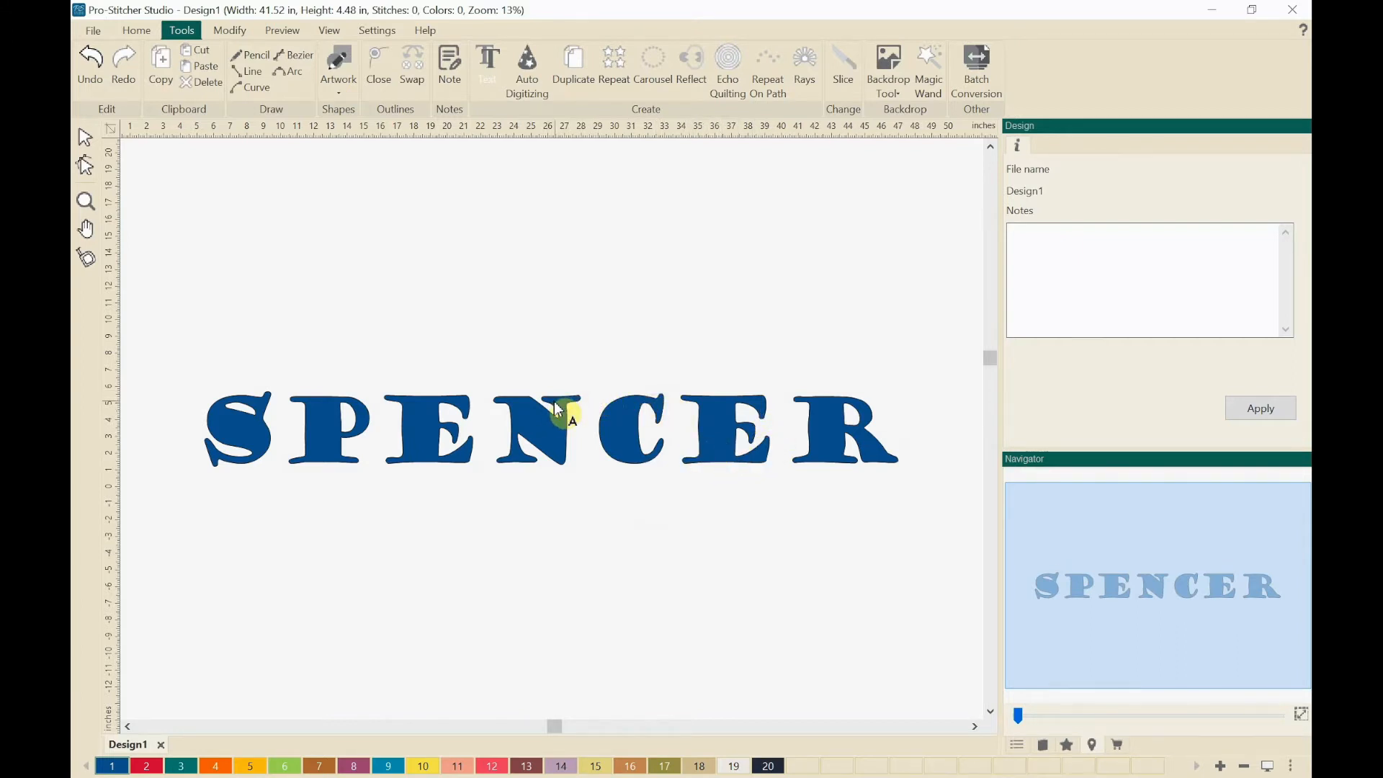
# Step: Reselect the lettering, change its font to Bauhaus 93 in Regular style, and deselect it
pyautogui.click(433, 455)
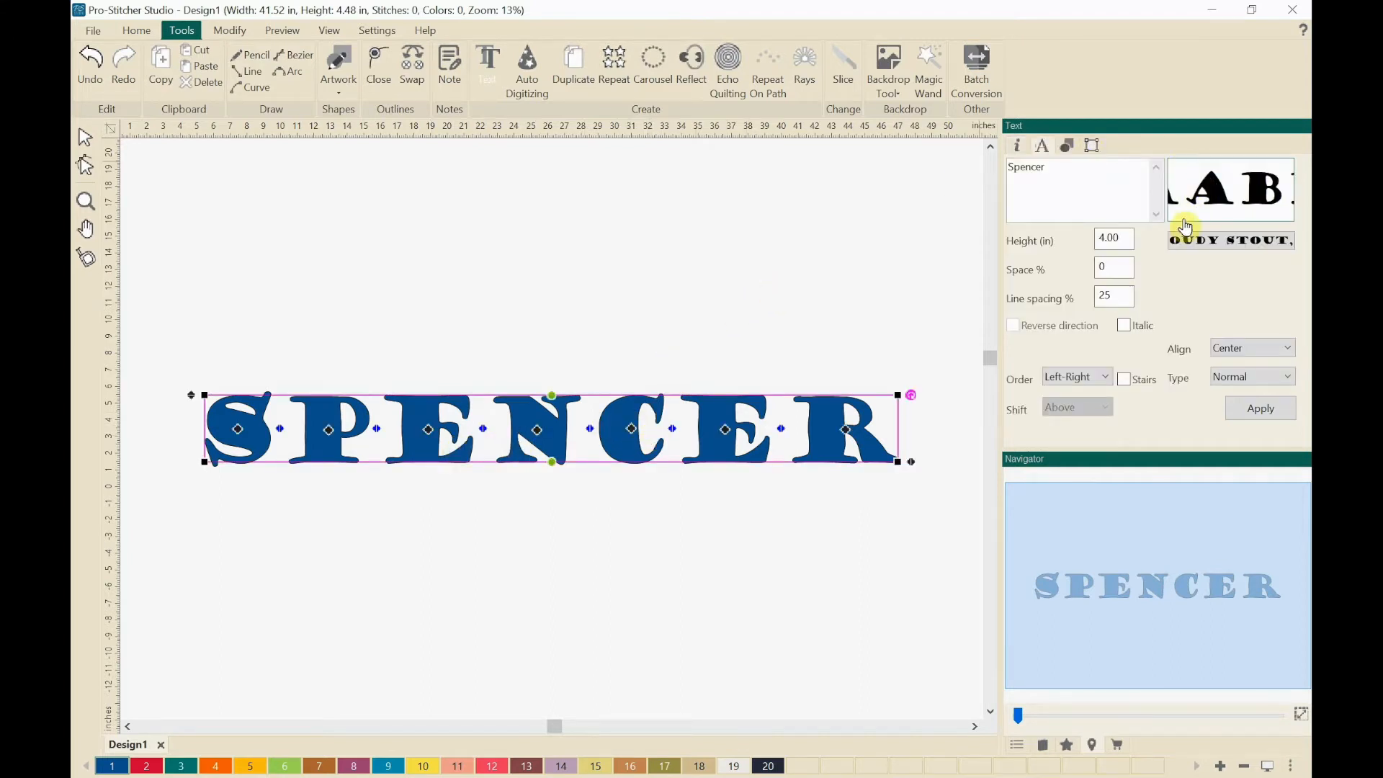
pyautogui.click(1201, 242)
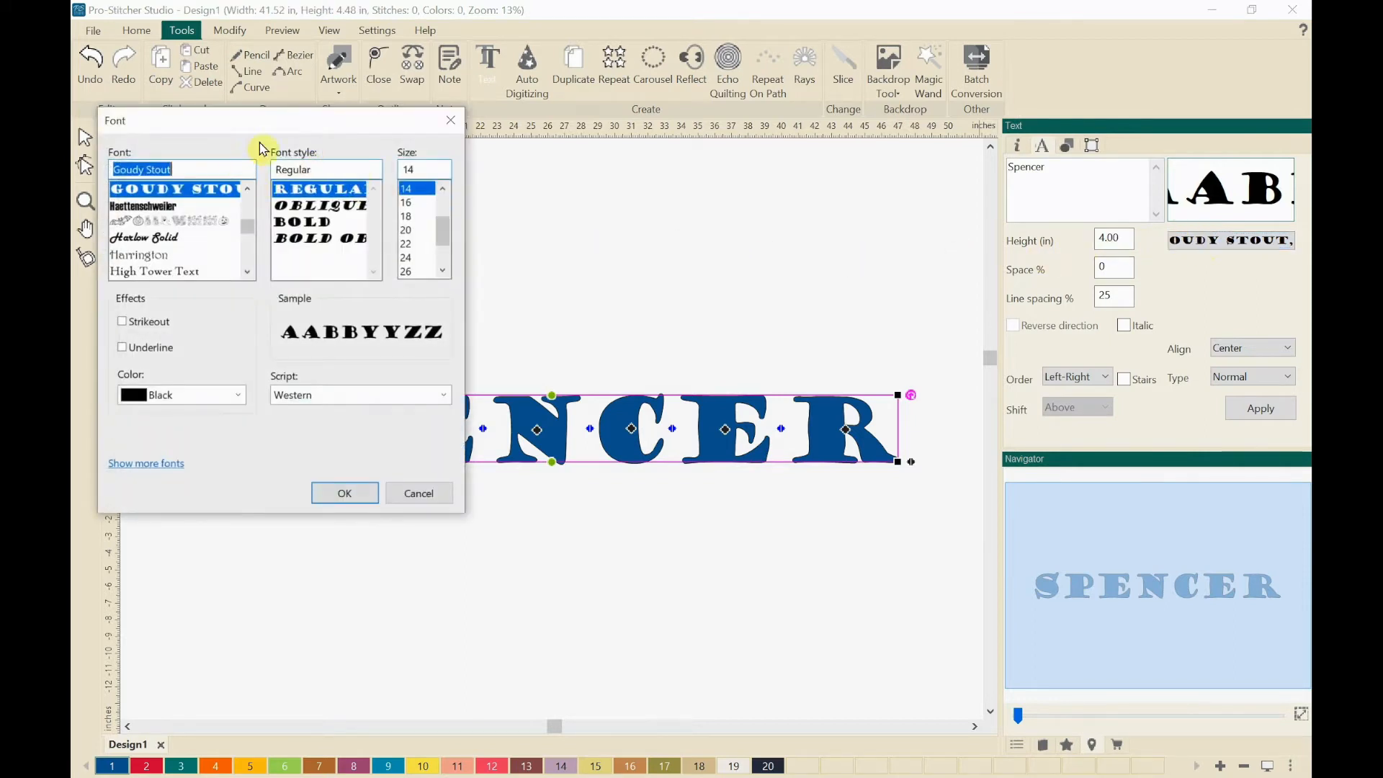
pyautogui.moveTo(284, 127); pyautogui.dragTo(548, 115)
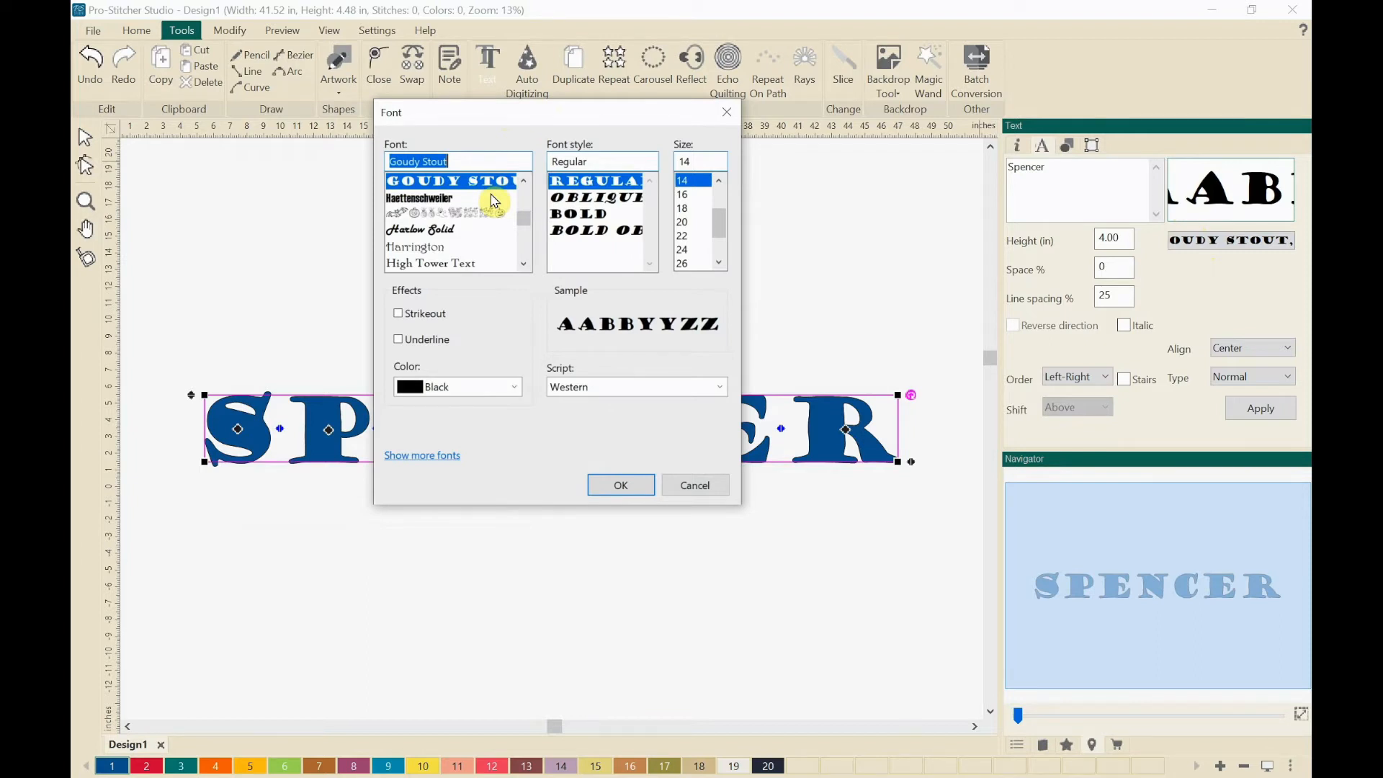
pyautogui.write('b')
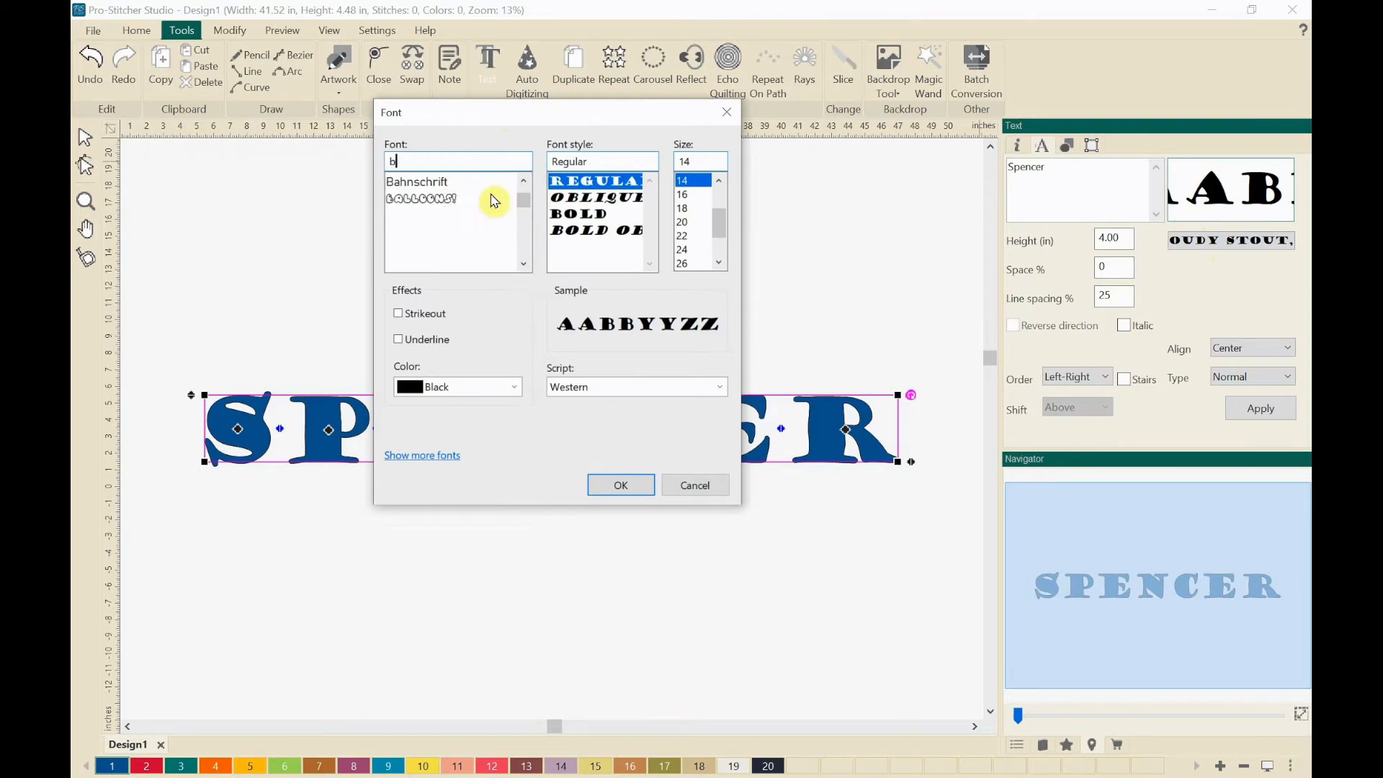
pyautogui.write('au')
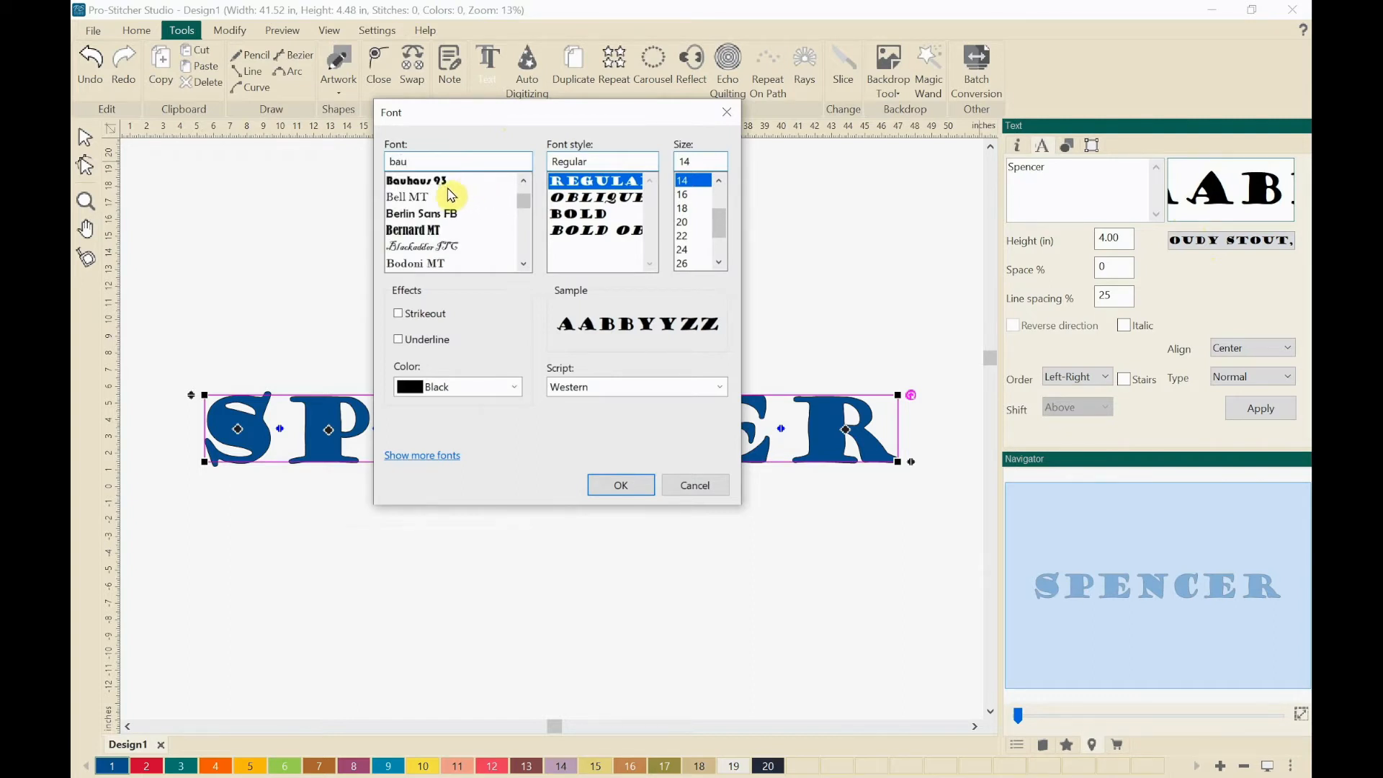
pyautogui.click(403, 184)
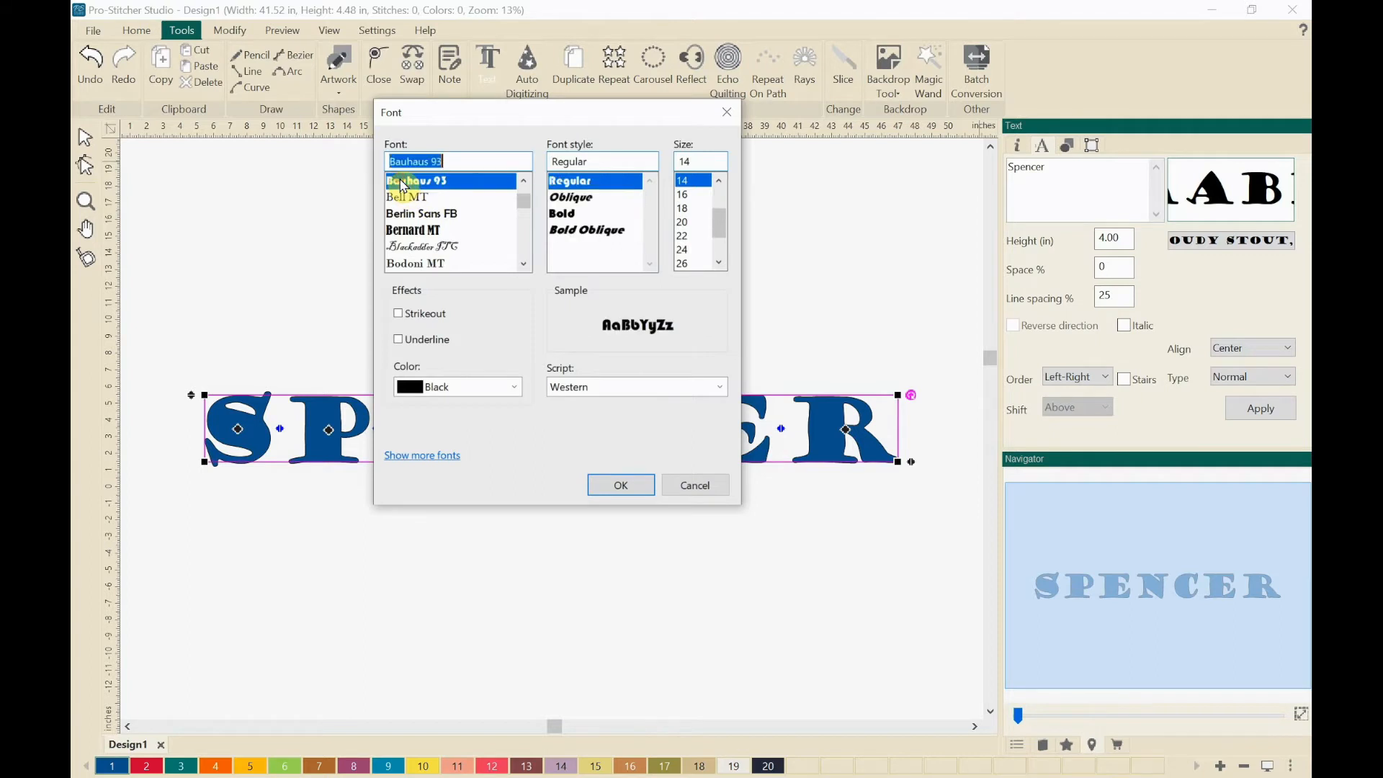
pyautogui.click(640, 486)
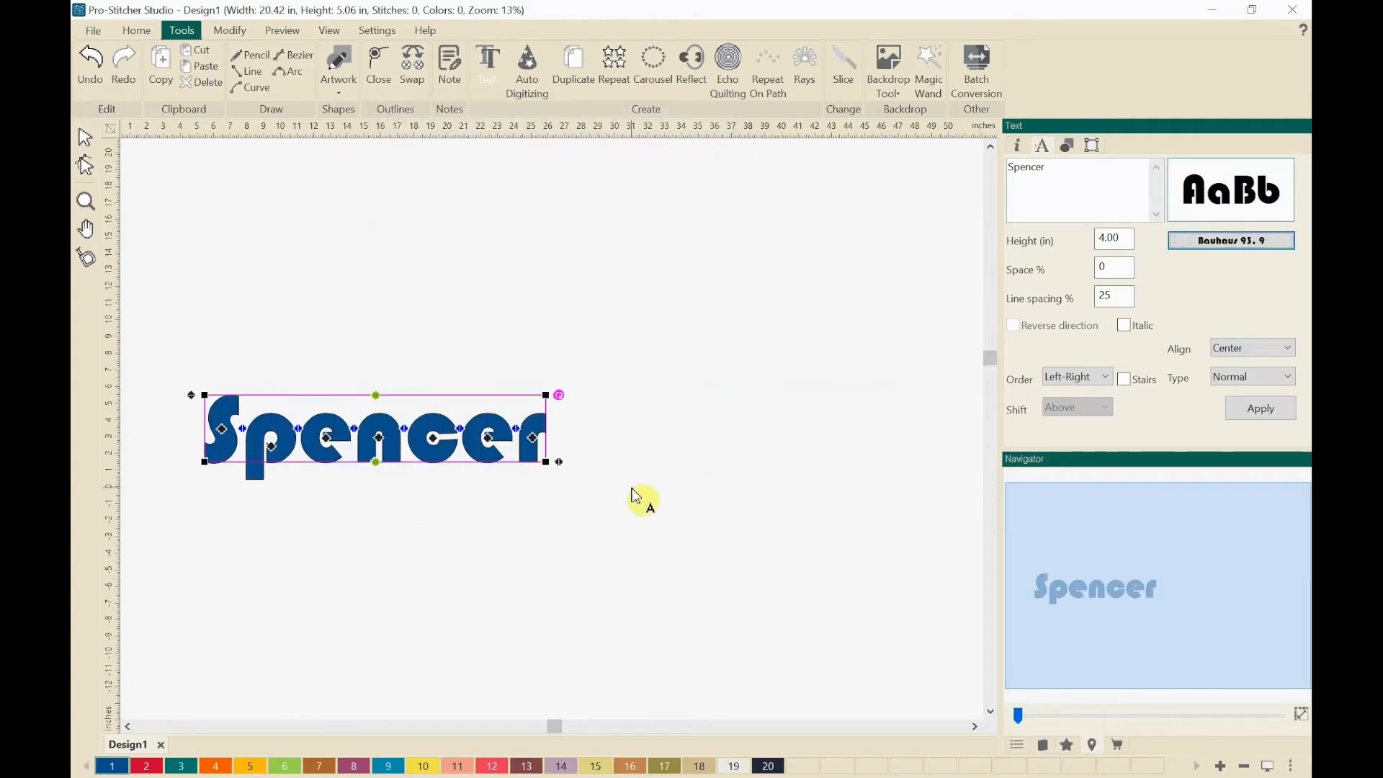
pyautogui.scroll(3, 568, 520)
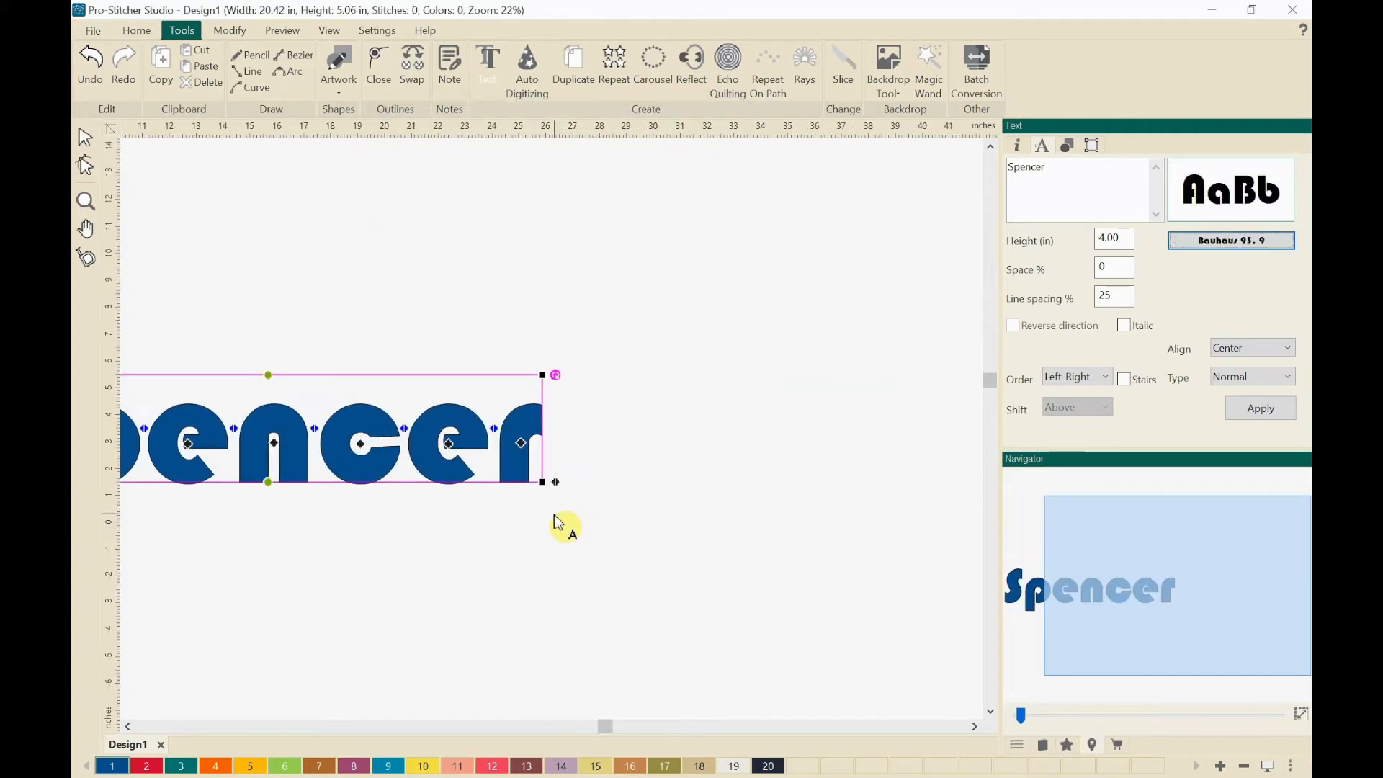
pyautogui.click(1104, 574)
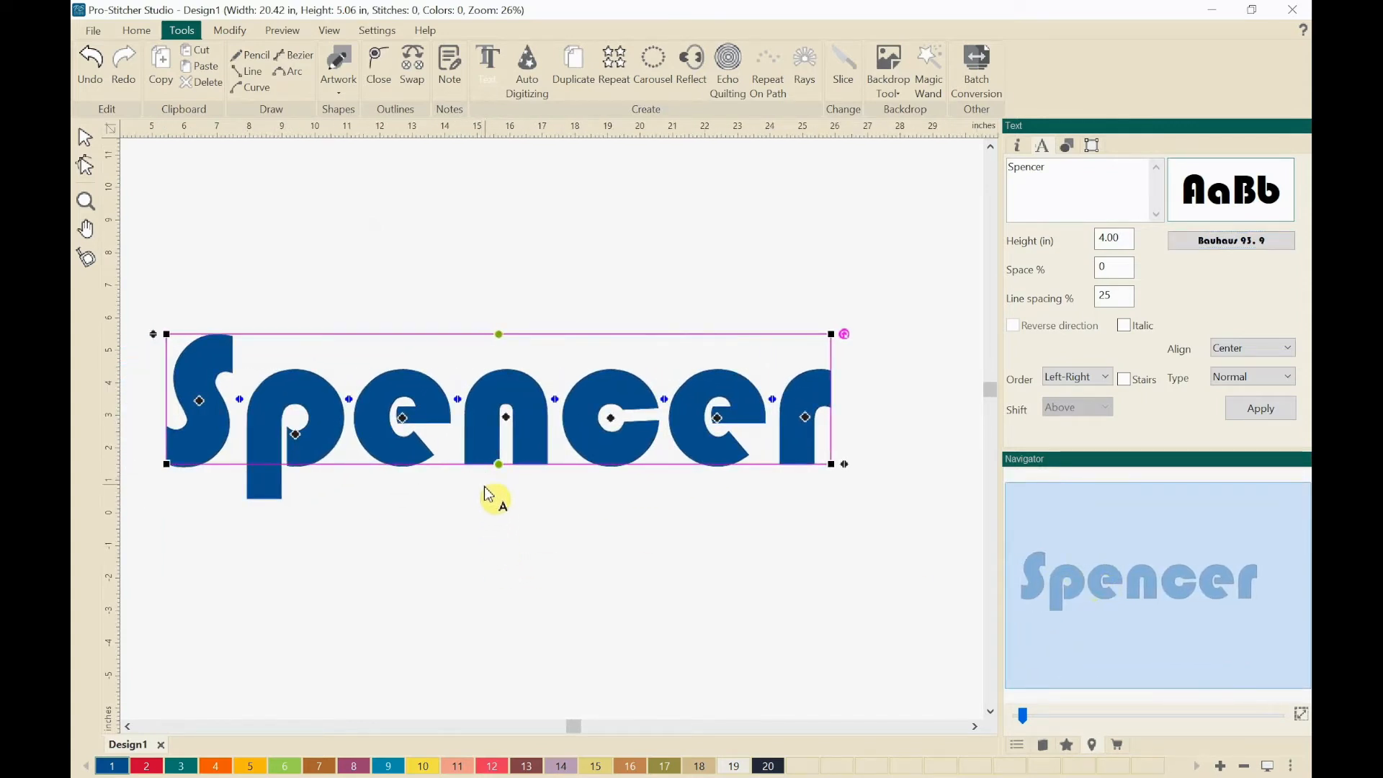
pyautogui.click(539, 513)
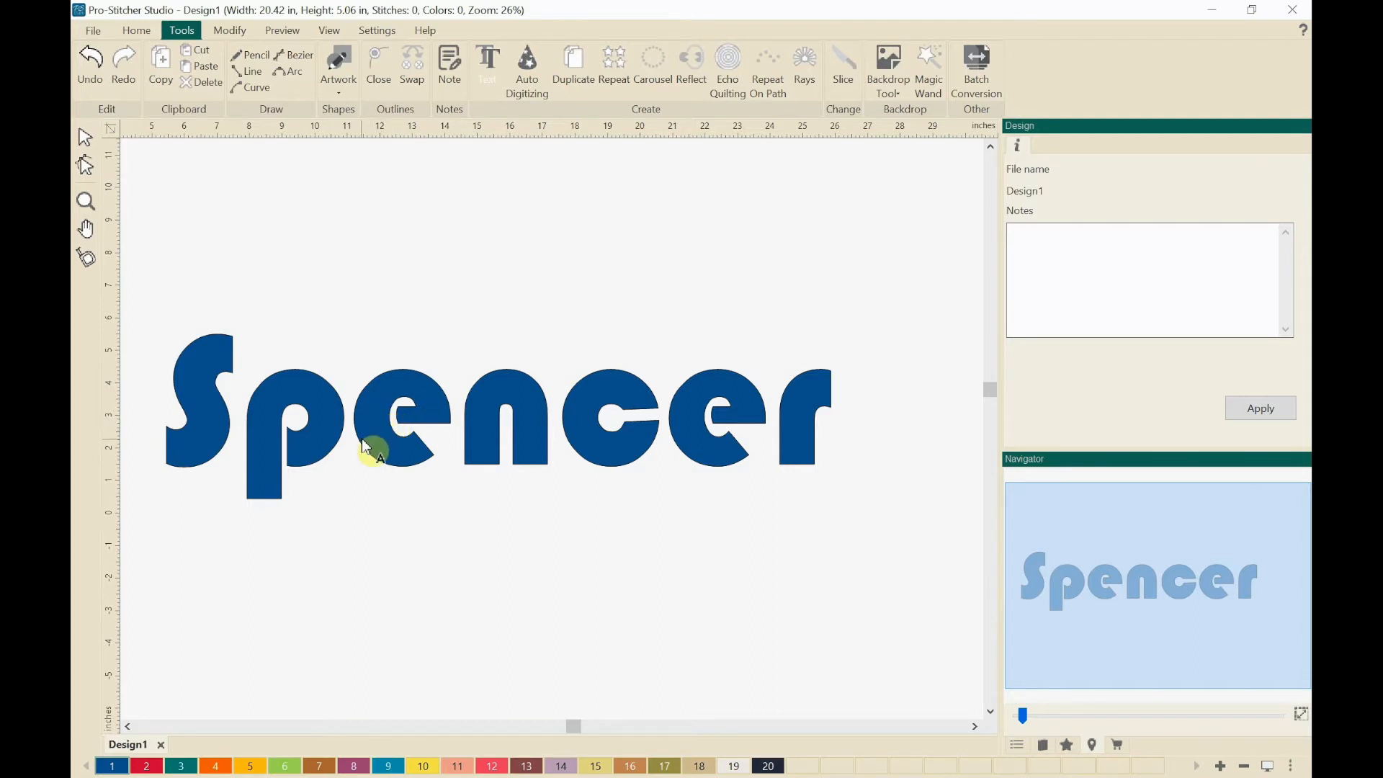
# Step: Reselect the lettering, change its font to Broadway in Regular style, and deselect it
pyautogui.click(401, 464)
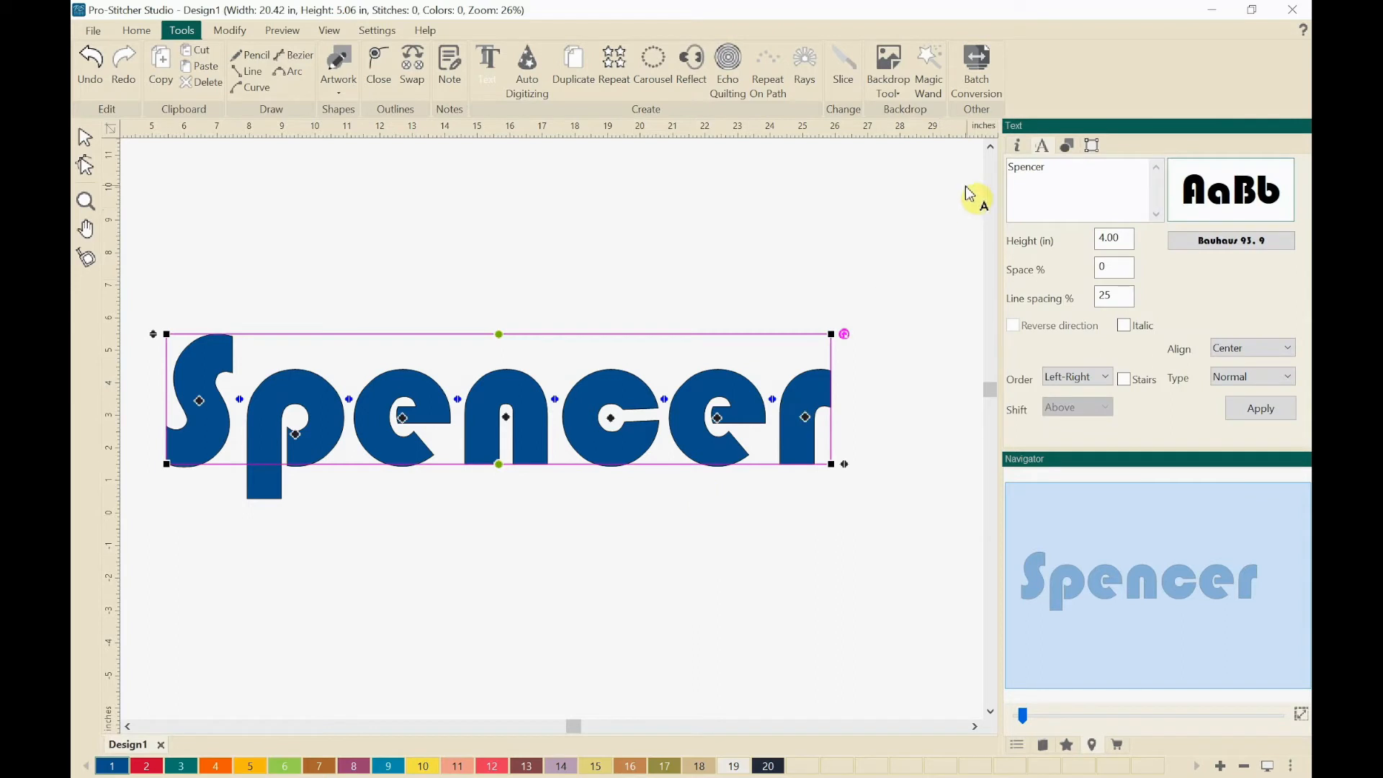
pyautogui.click(1224, 241)
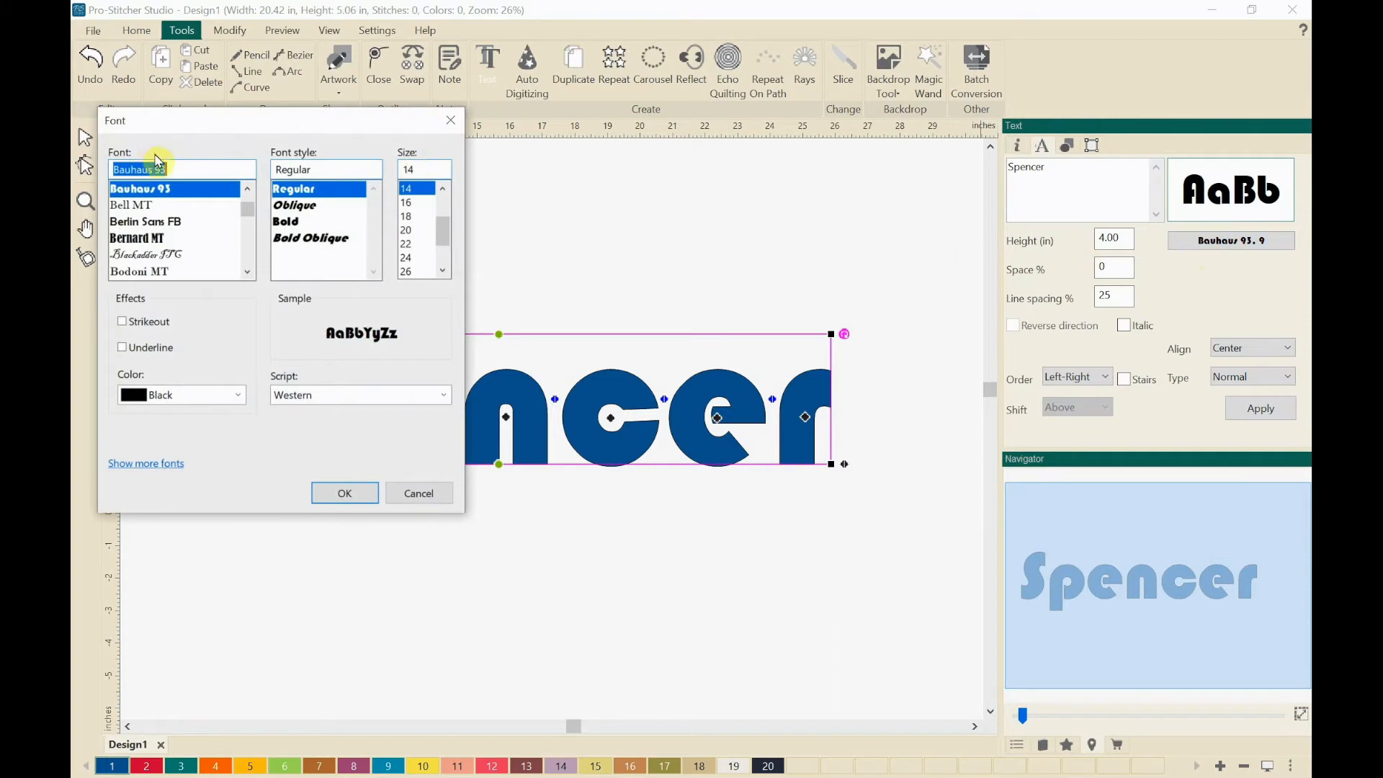
pyautogui.moveTo(240, 131); pyautogui.dragTo(506, 109)
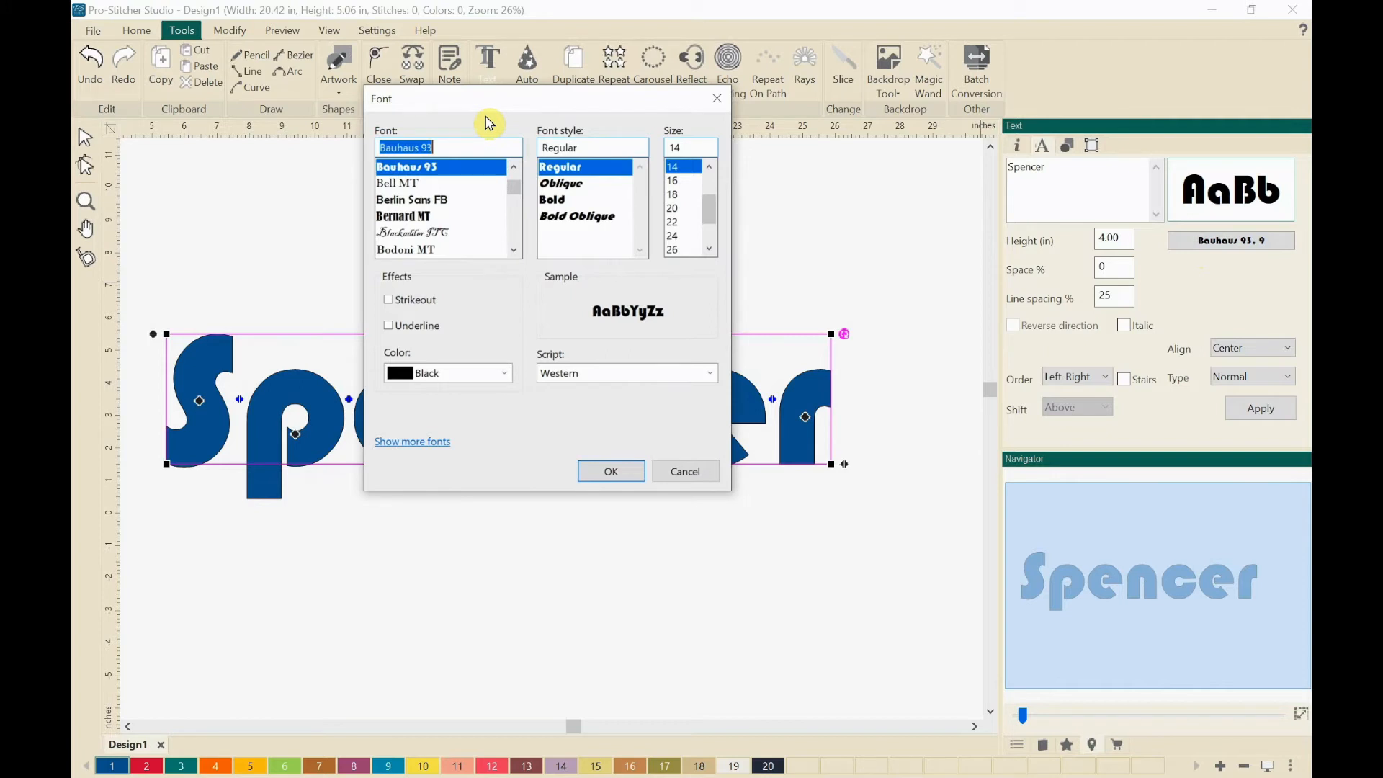
pyautogui.write('bro')
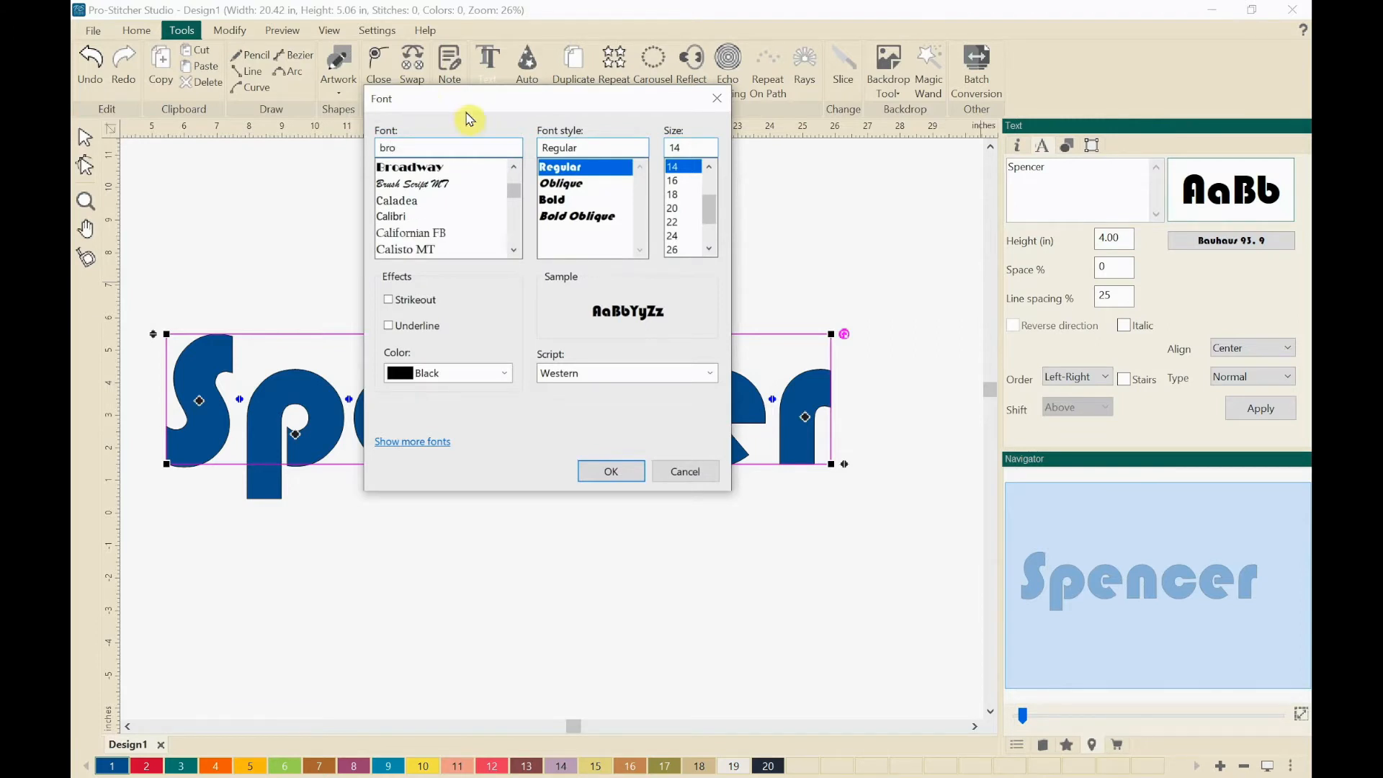
pyautogui.click(430, 169)
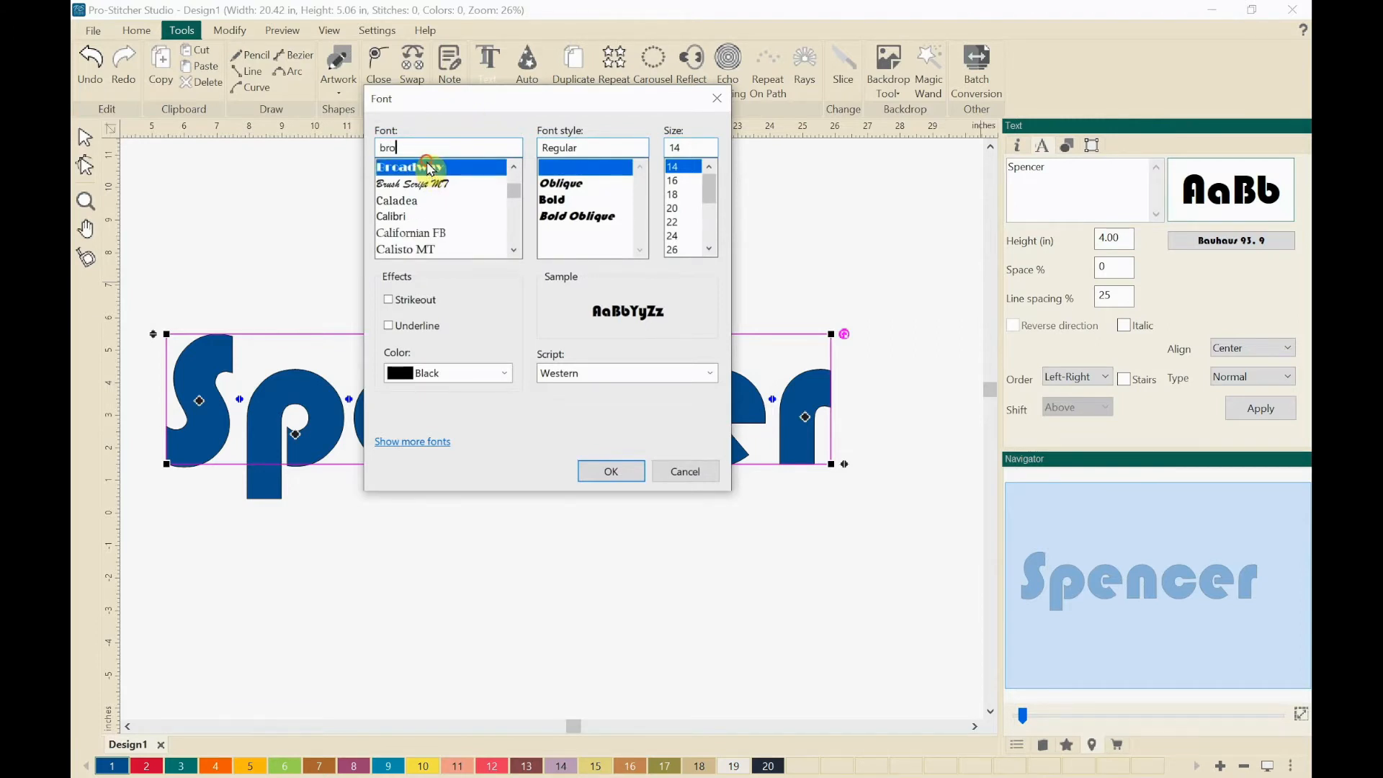
pyautogui.click(609, 475)
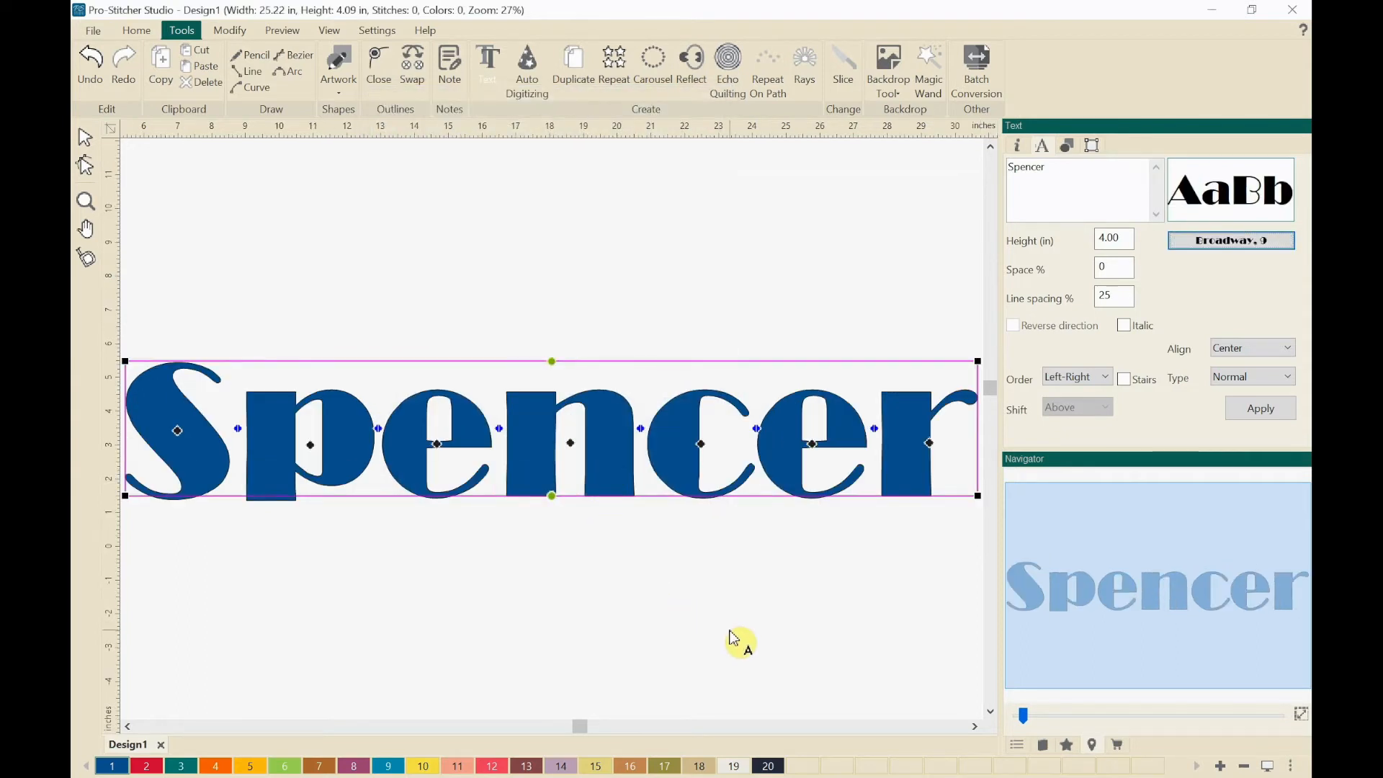
pyautogui.scroll(-2, 647, 595)
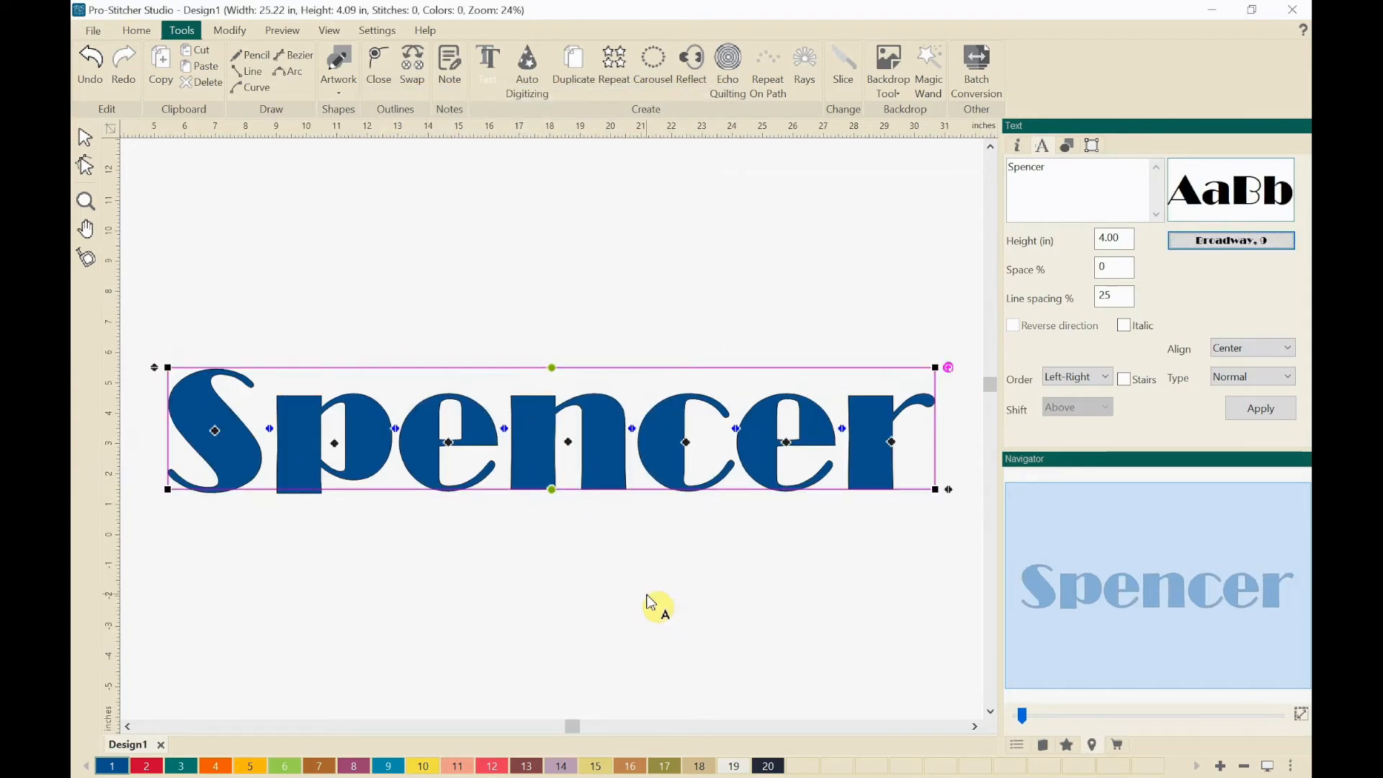
pyautogui.click(661, 582)
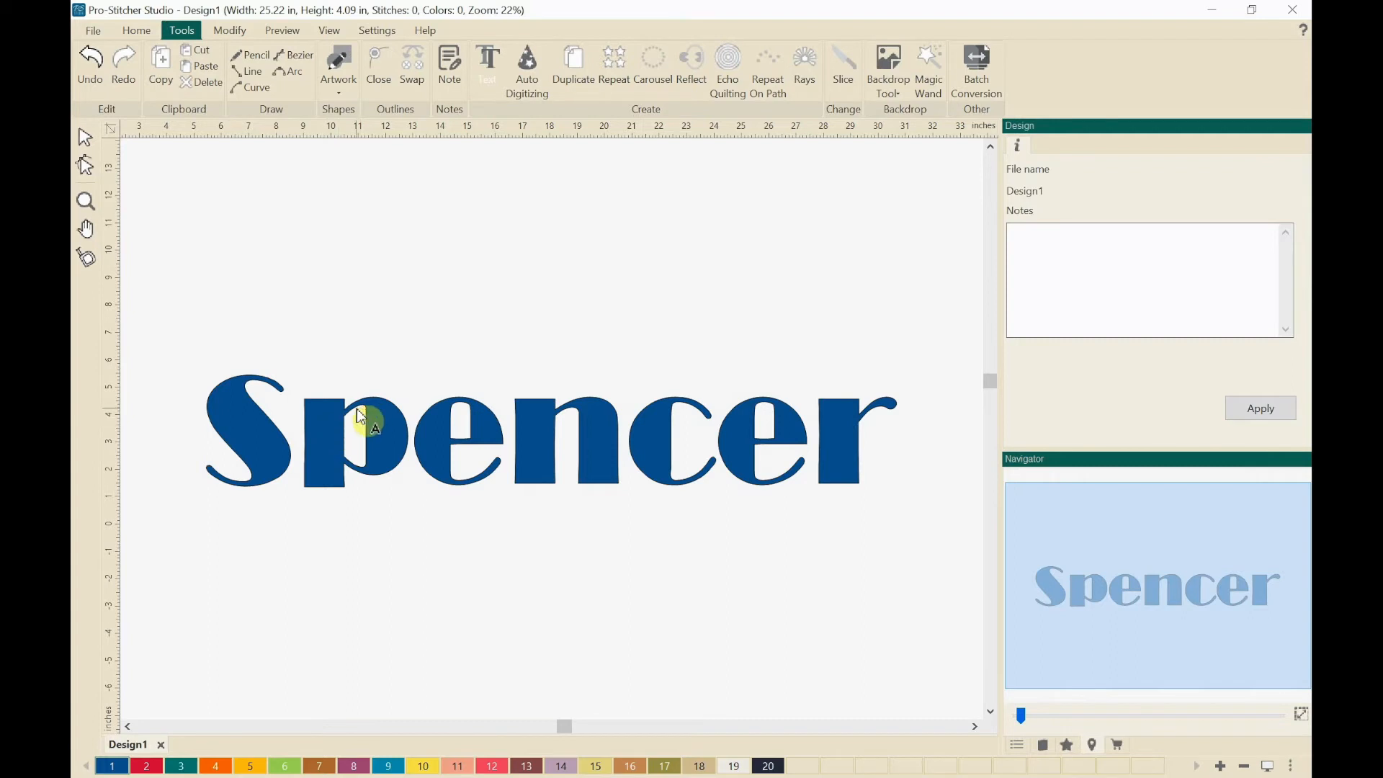
# Step: Move the Broadway lettering about 0.5 inch down on the canvas and reselect it
pyautogui.moveTo(335, 433); pyautogui.dragTo(339, 446)
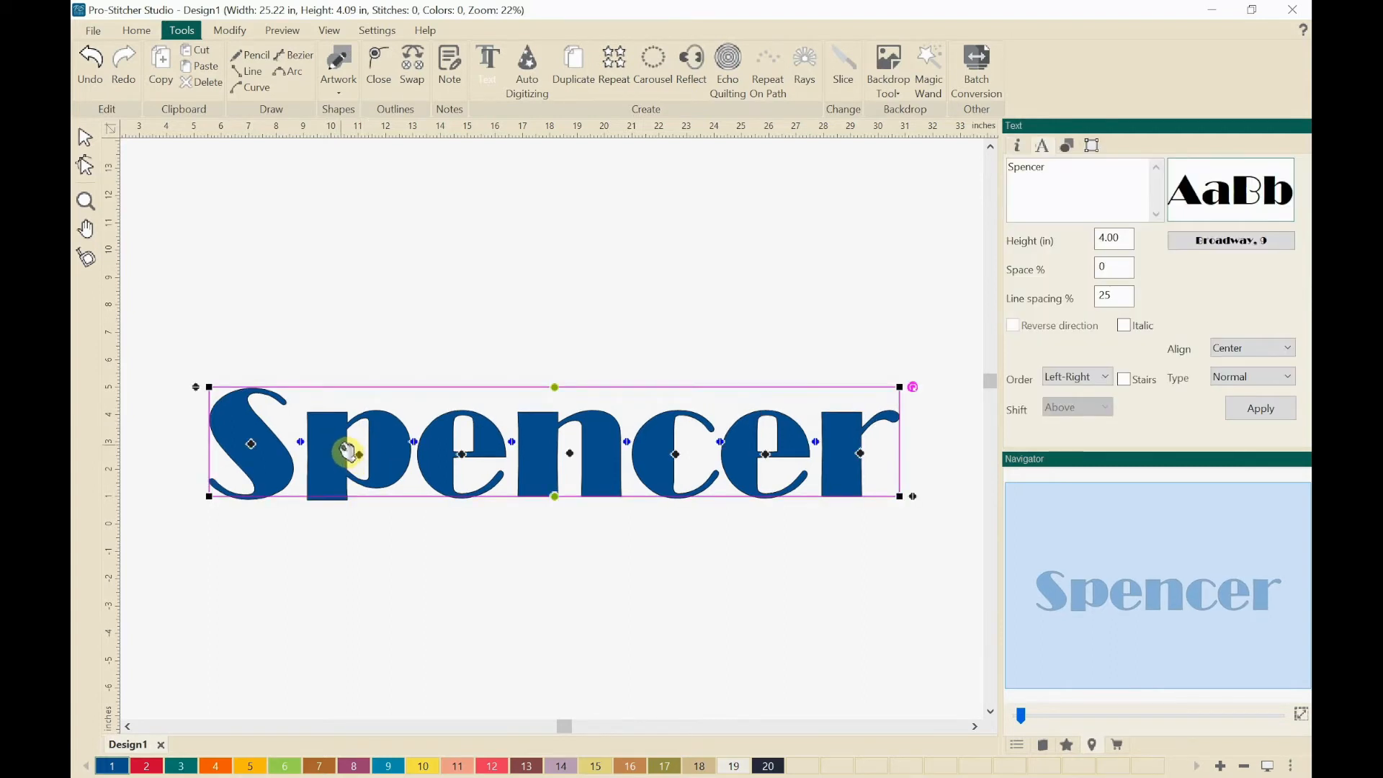
pyautogui.click(369, 510)
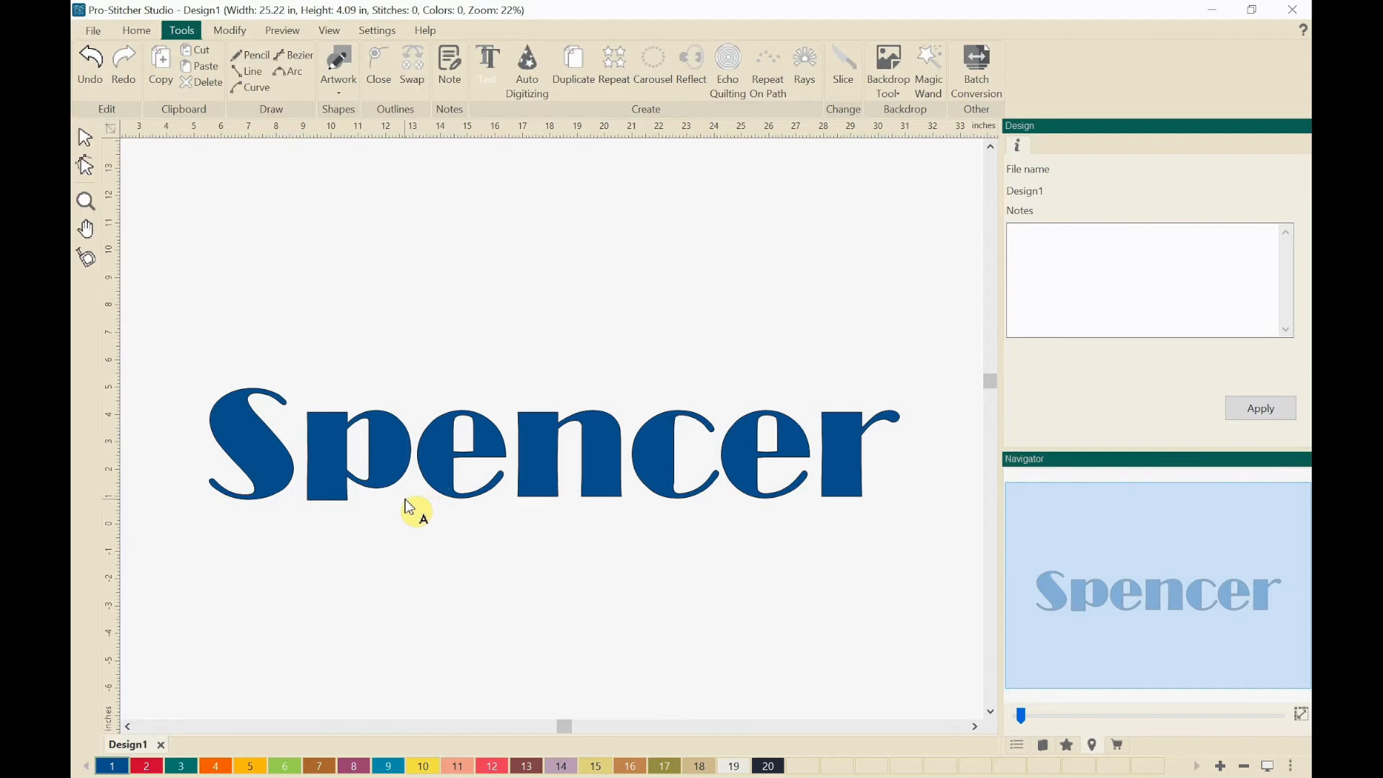
pyautogui.click(430, 478)
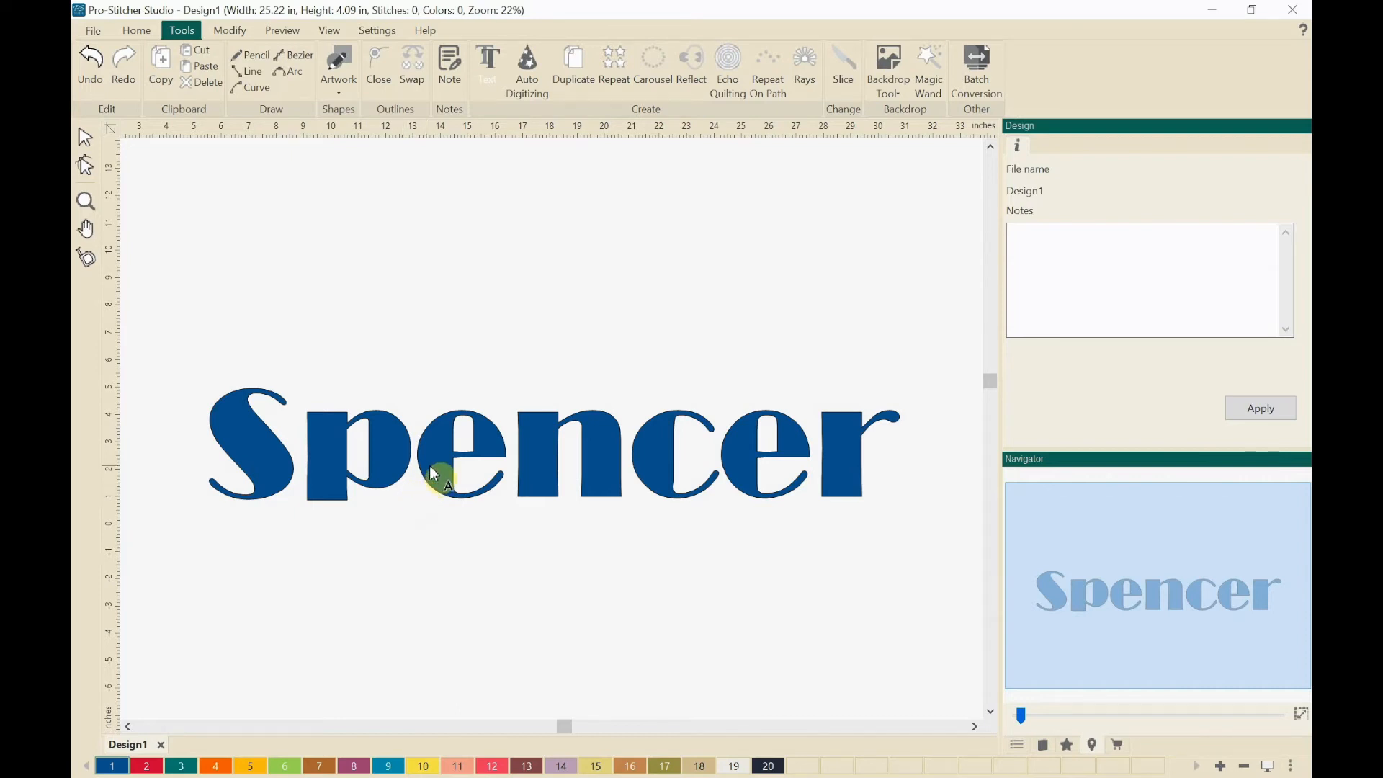
# Step: Reselect the lettering, change its font to Matura MT Script Capitals in Regular style, and deselect it
pyautogui.click(435, 473)
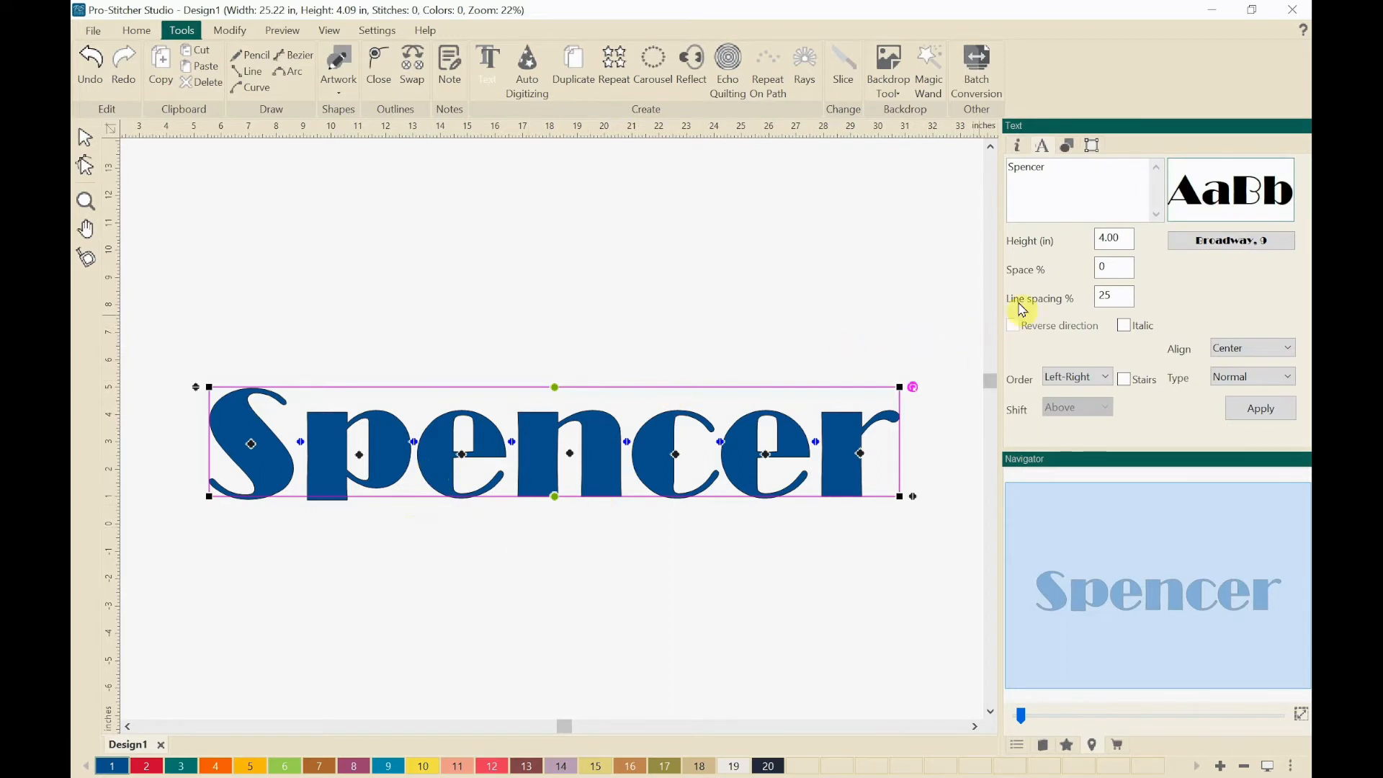
pyautogui.click(1194, 242)
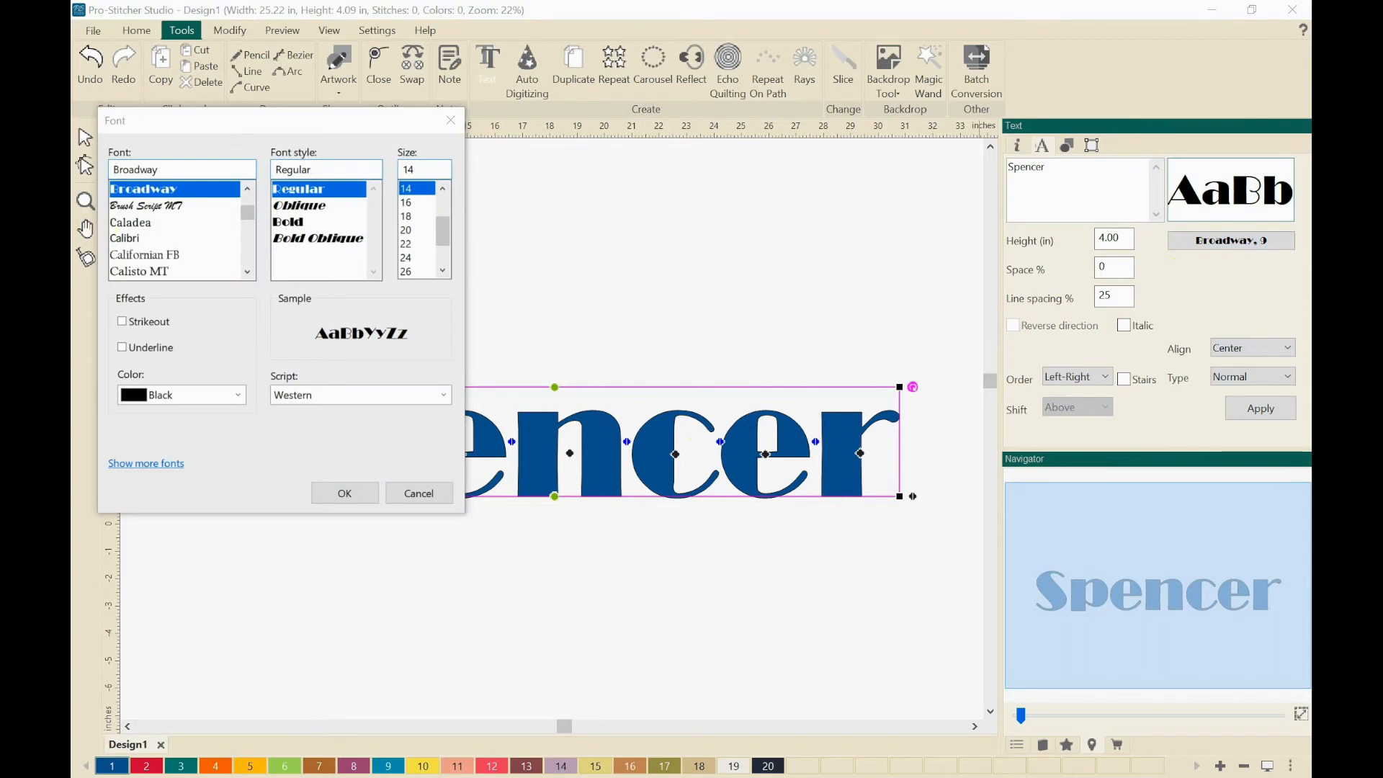
pyautogui.moveTo(227, 132); pyautogui.dragTo(513, 128)
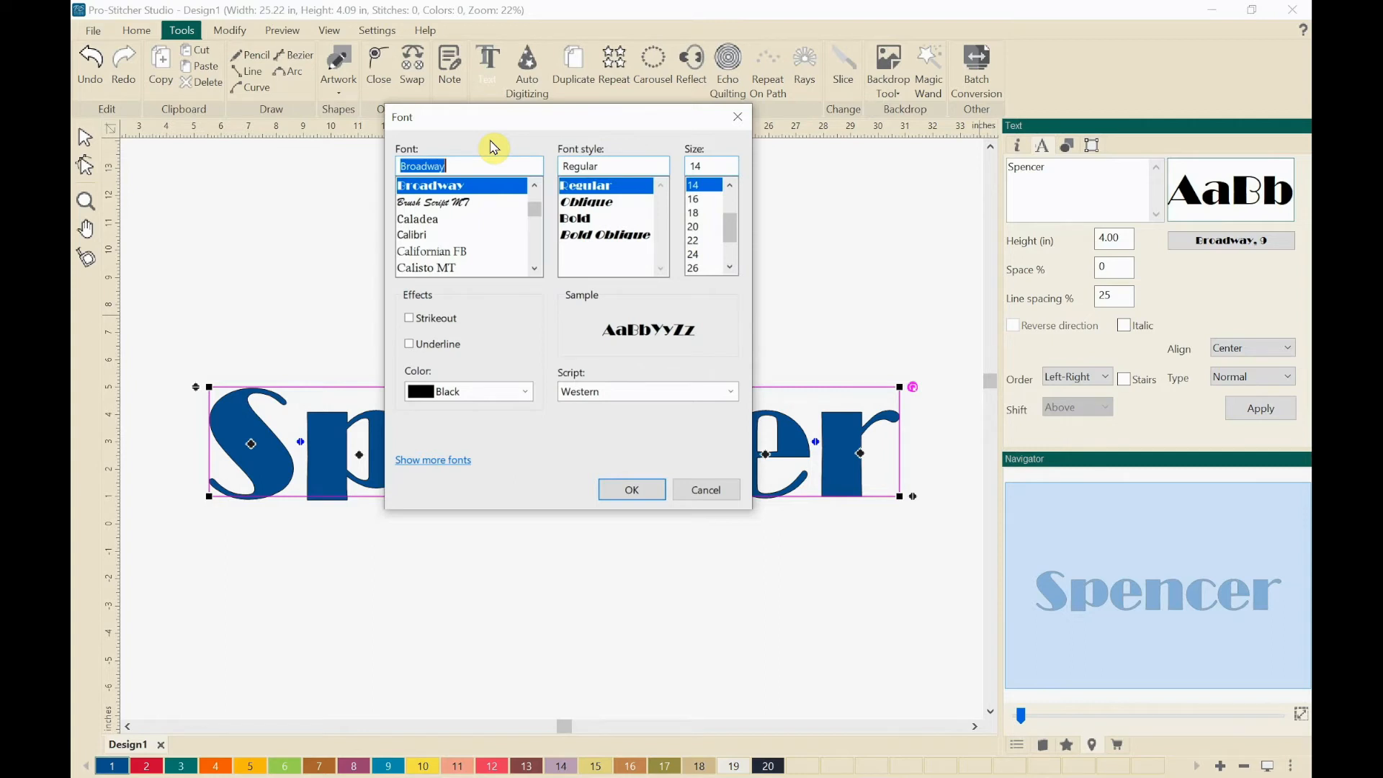
pyautogui.write('mat')
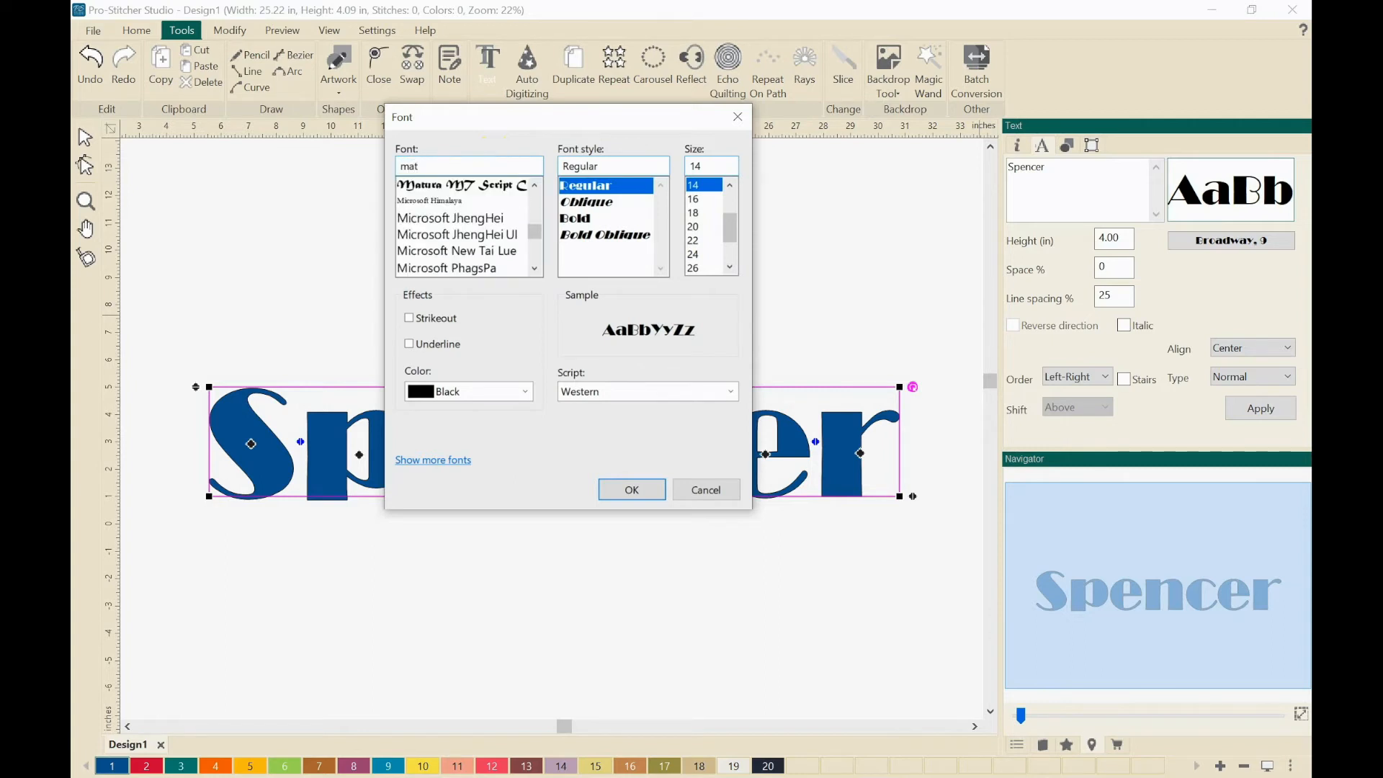
pyautogui.click(414, 189)
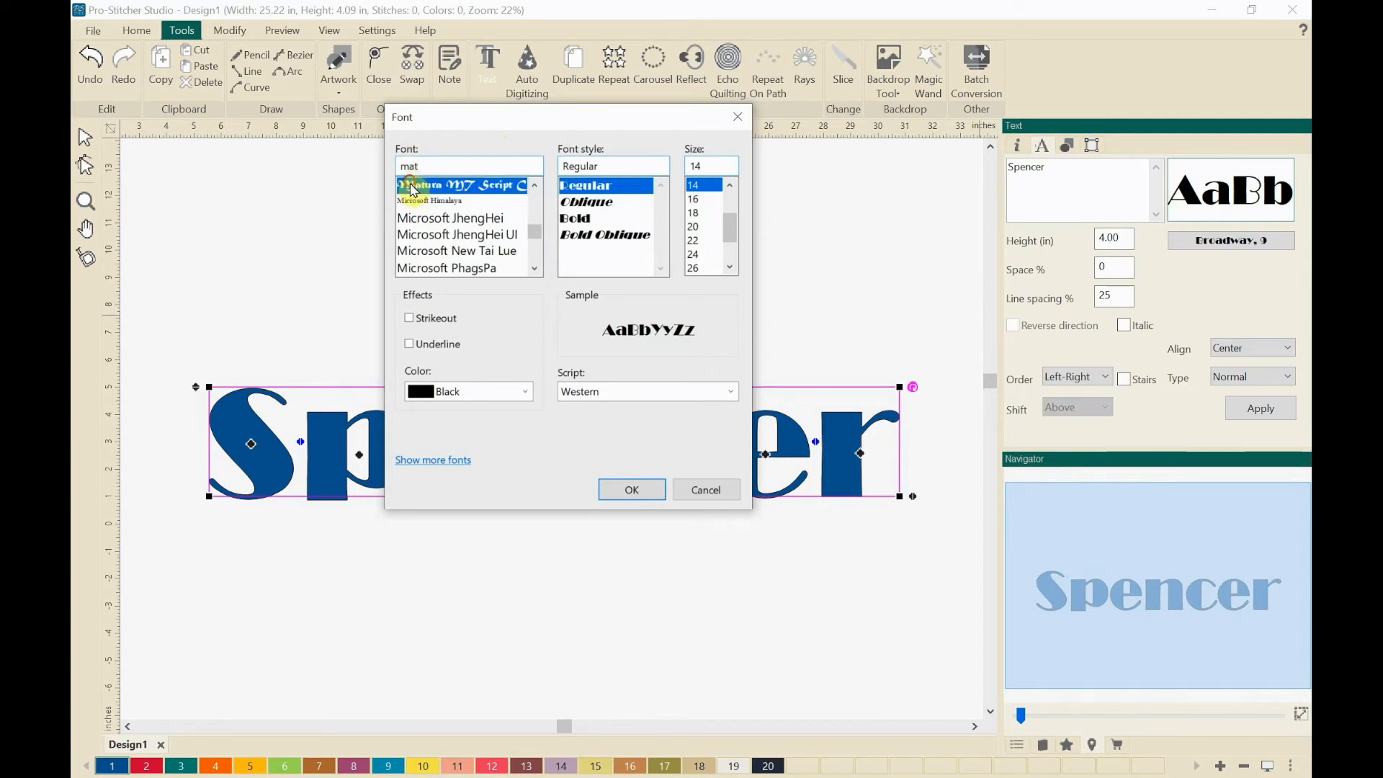
pyautogui.click(627, 488)
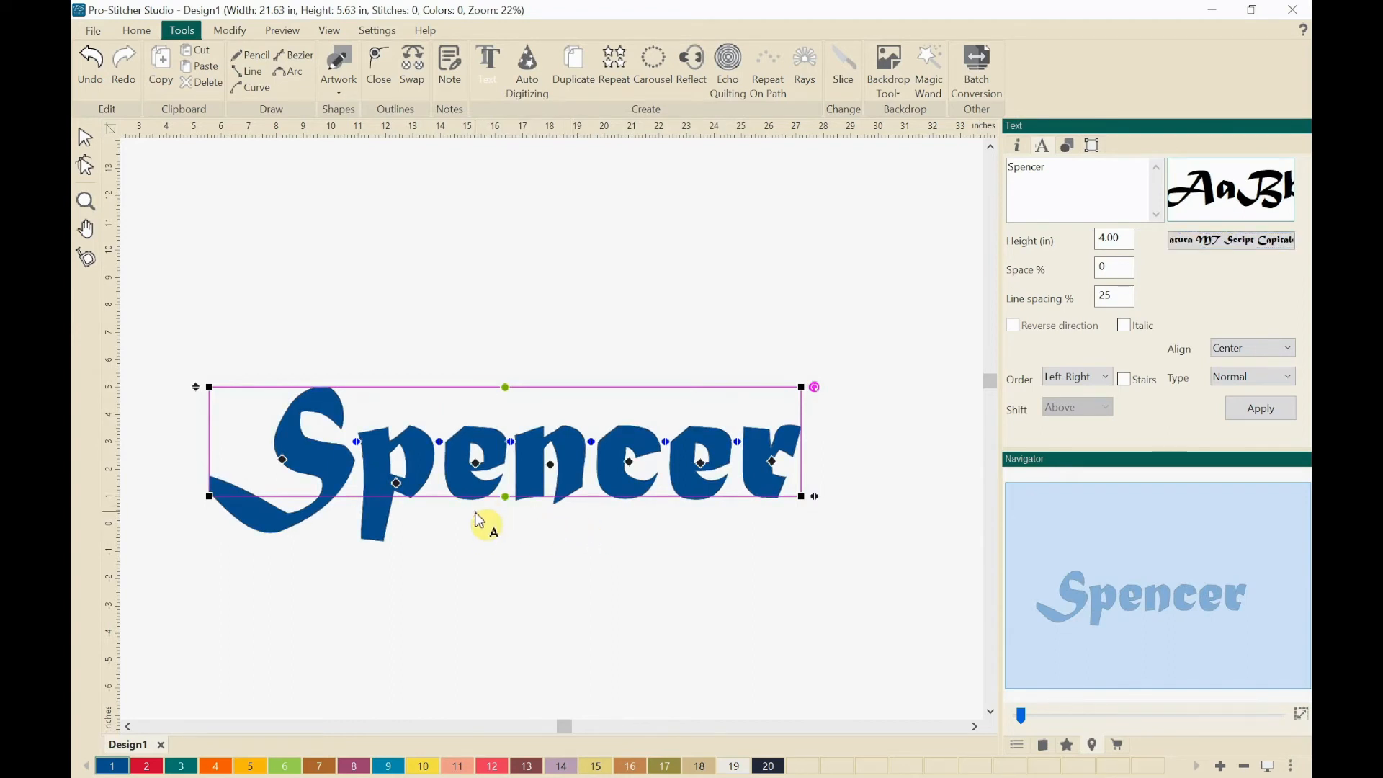
pyautogui.click(364, 353)
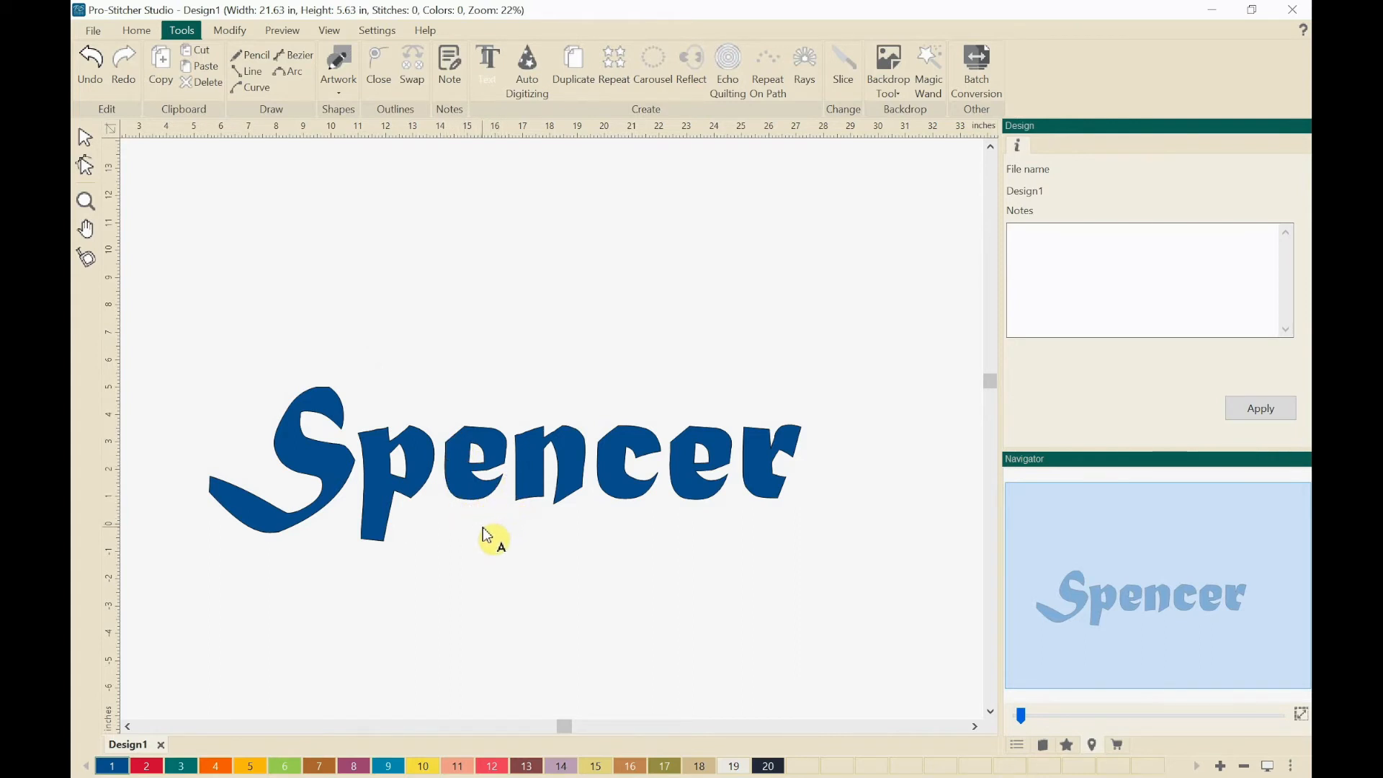
# Step: Reselect the lettering, change its font to Dinkebilo in Dino-Regular style, and deselect it
pyautogui.click(465, 494)
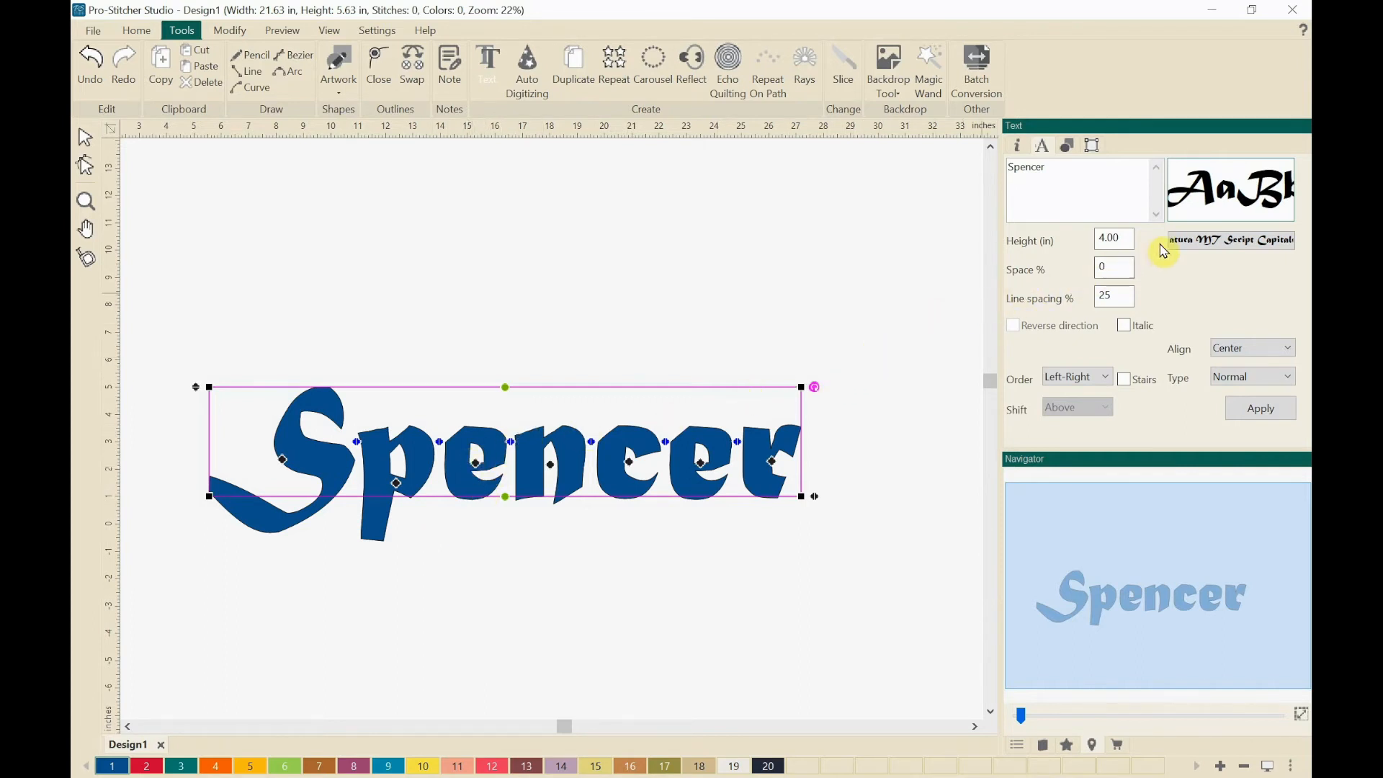
pyautogui.click(1185, 245)
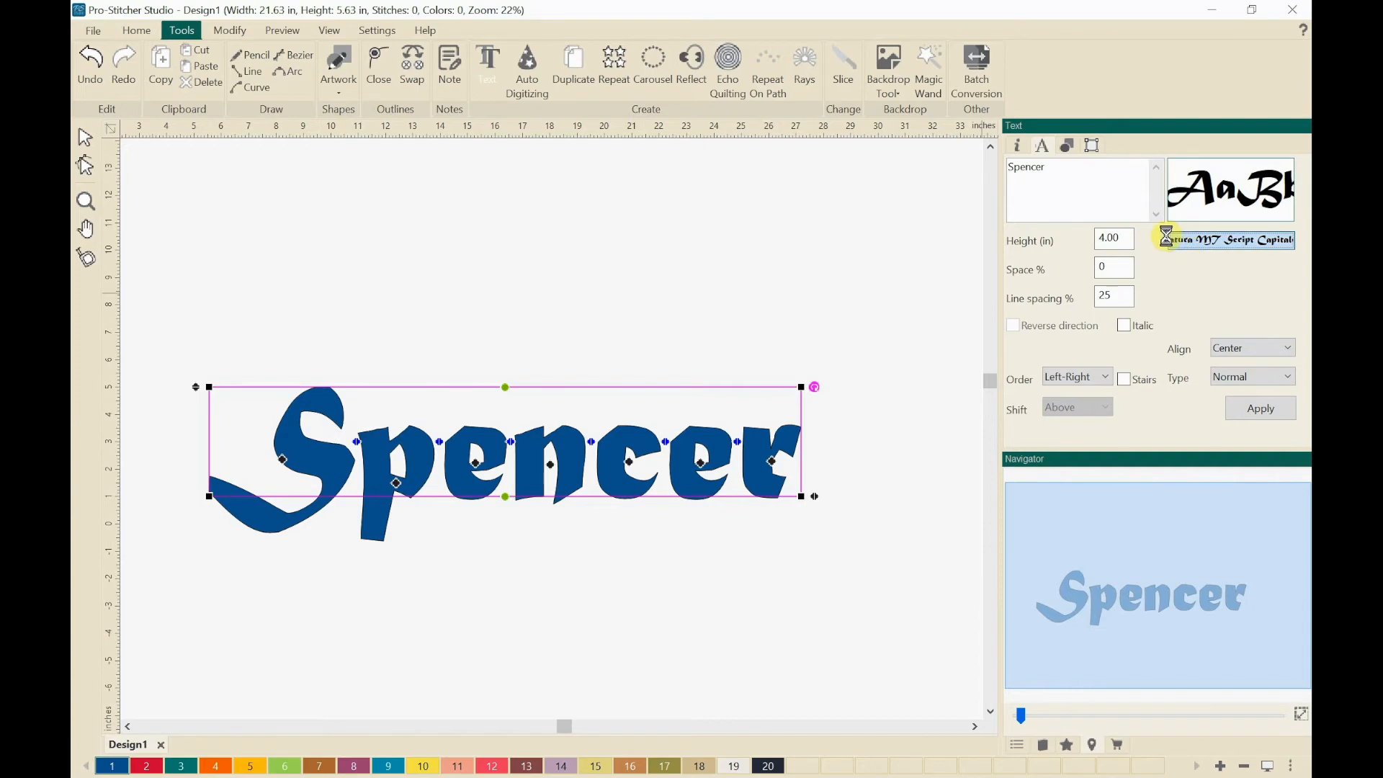
pyautogui.moveTo(279, 130); pyautogui.dragTo(500, 135)
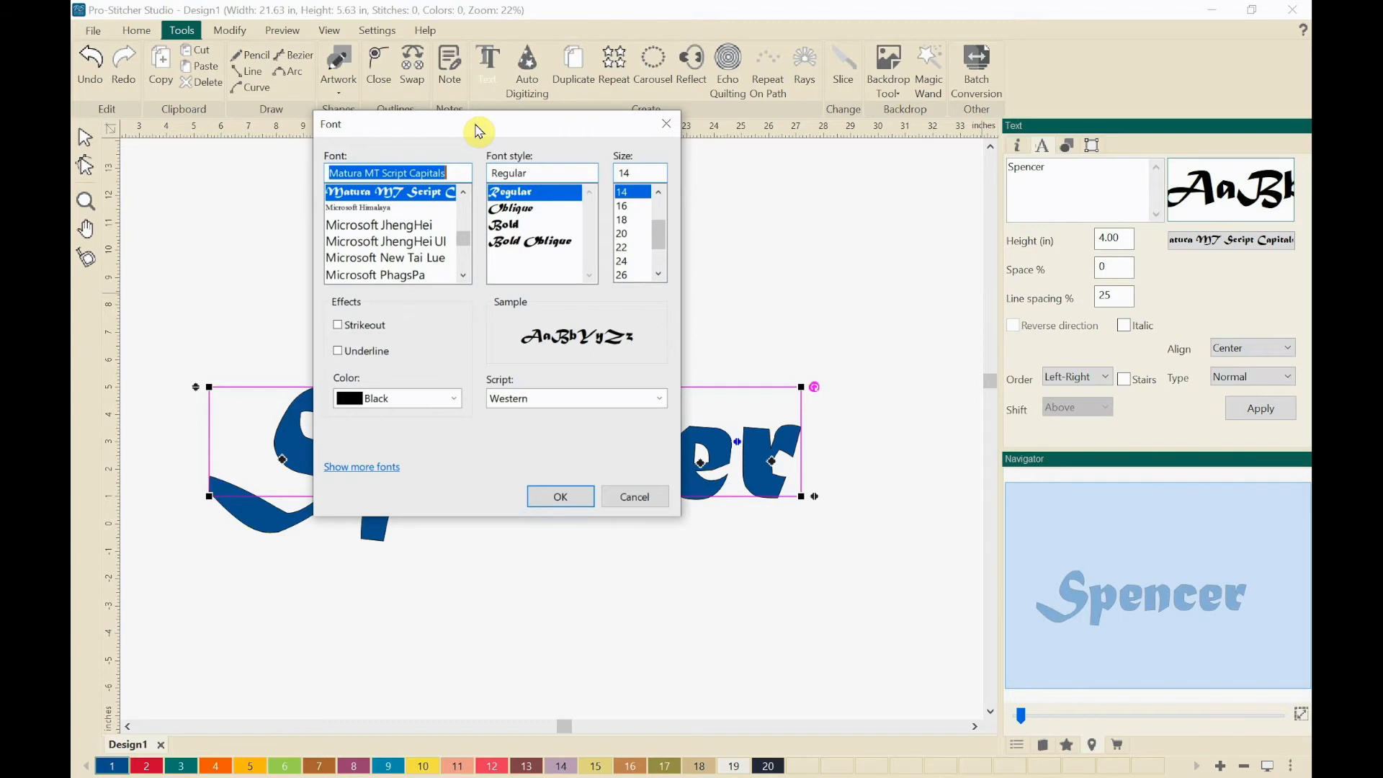
pyautogui.write('dink')
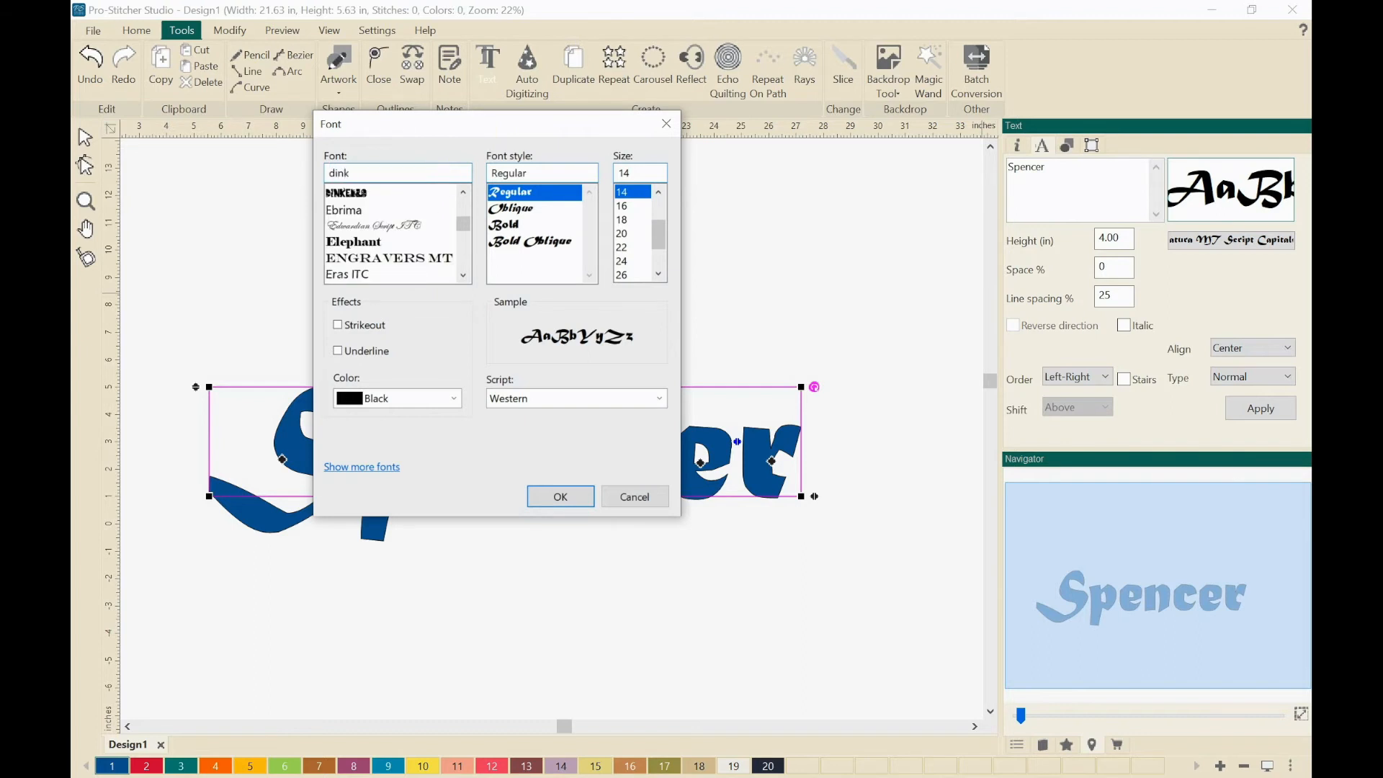
pyautogui.click(345, 193)
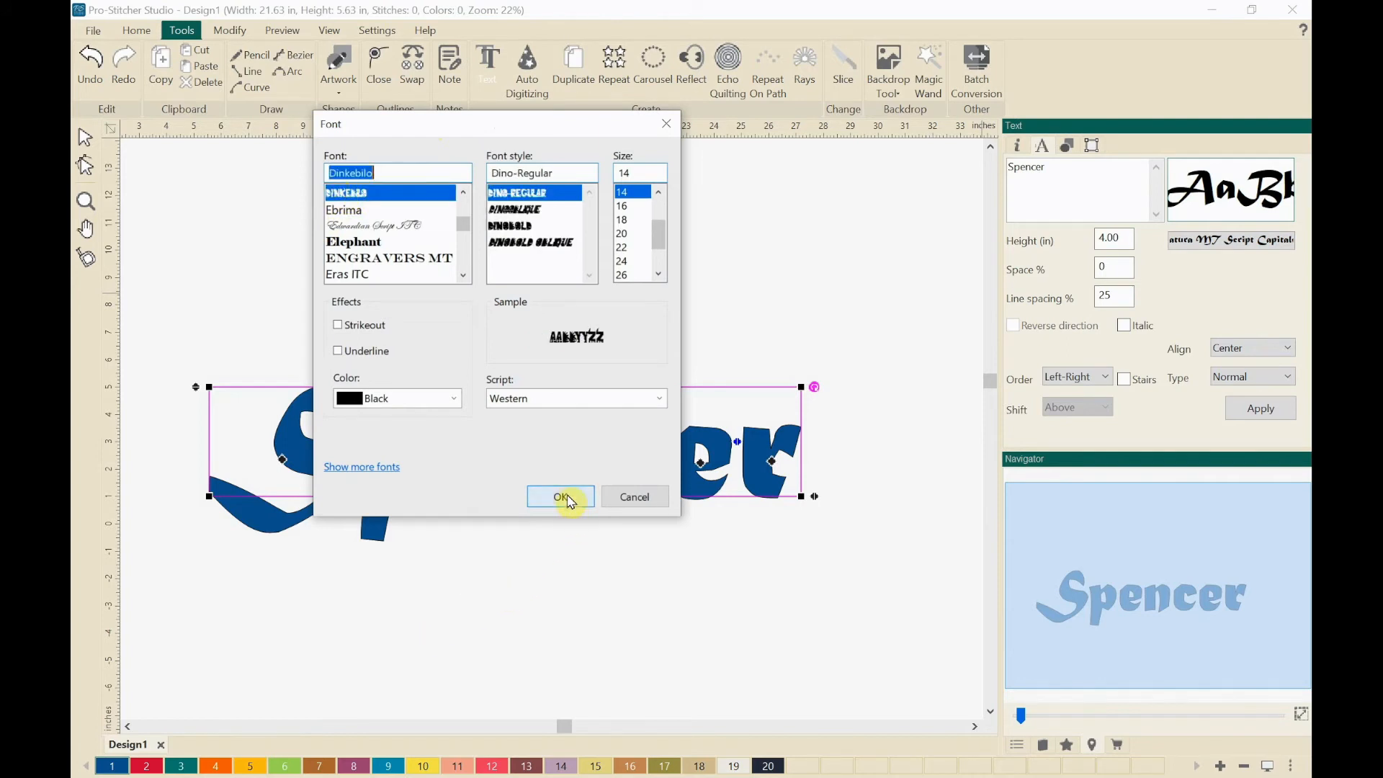
pyautogui.click(561, 496)
pyautogui.click(539, 560)
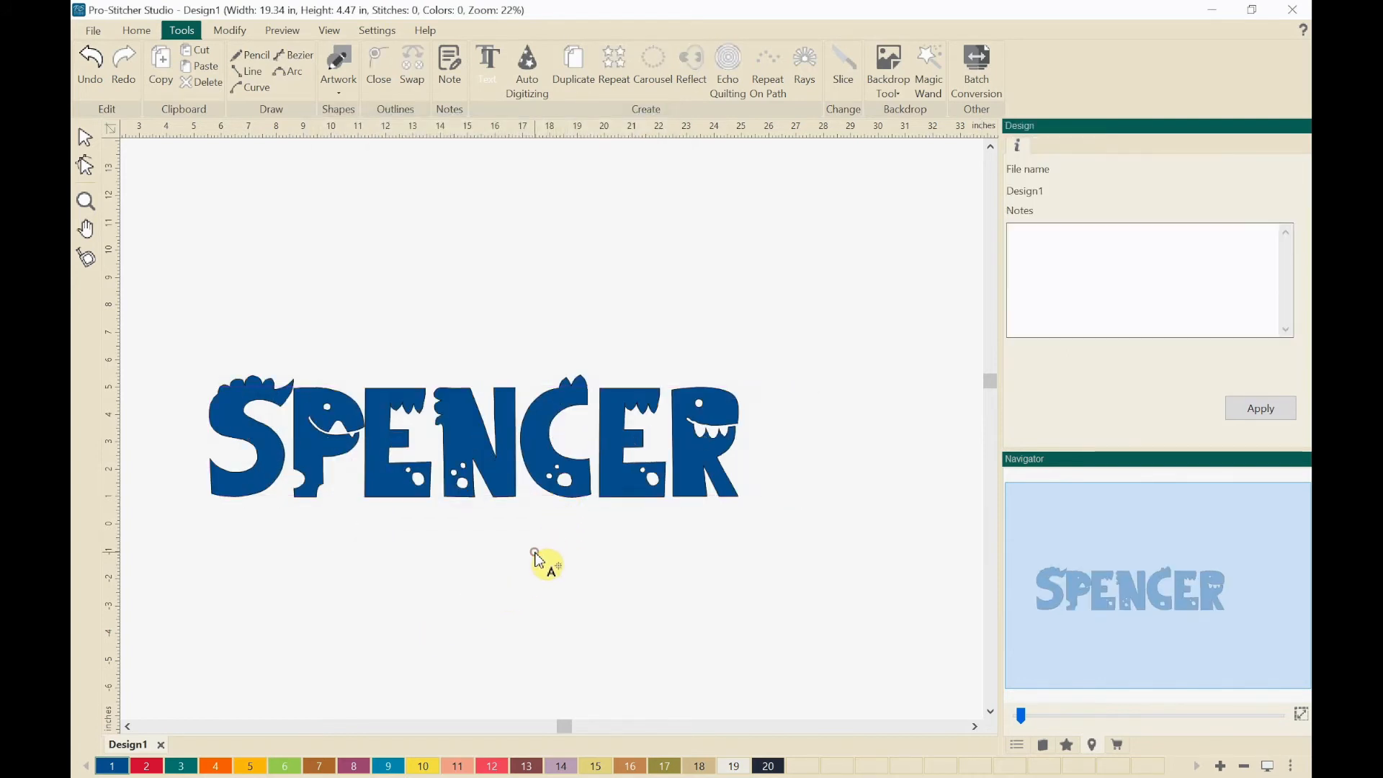
# Step: Reselect the lettering and change its font to Jokerman
pyautogui.scroll(1, 504, 556)
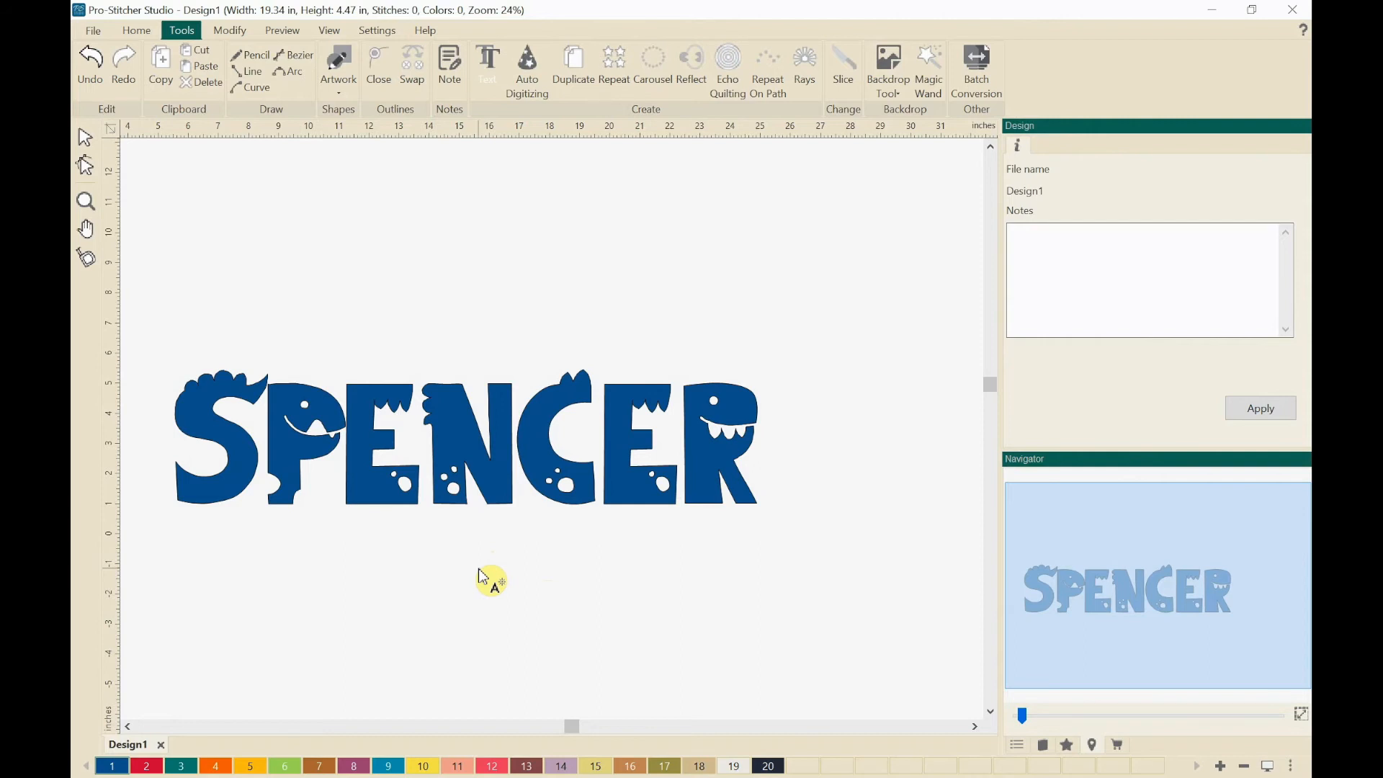
pyautogui.click(366, 477)
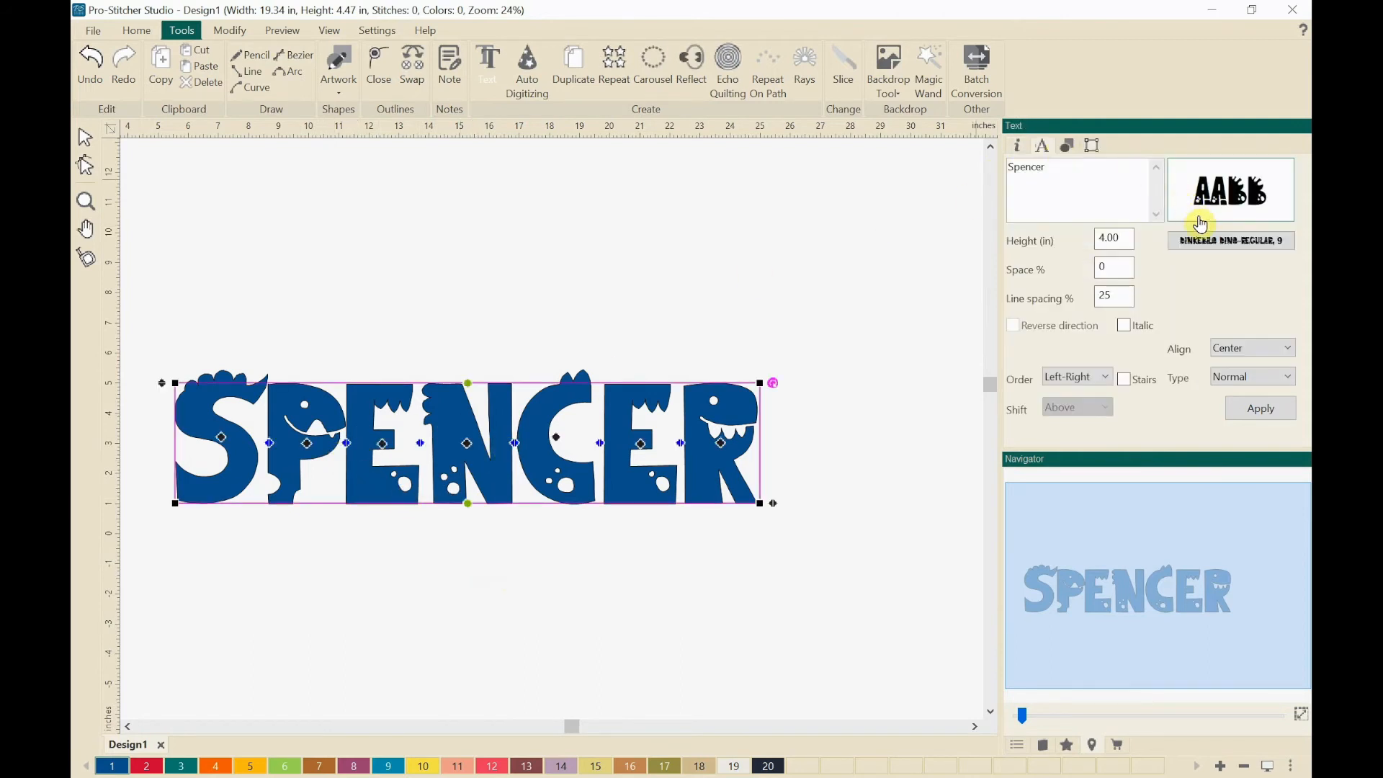
pyautogui.click(1209, 245)
pyautogui.click(276, 125)
# Step: Change the lettering's font to Ravie in Regular style and deselect the text
pyautogui.moveTo(278, 131); pyautogui.dragTo(522, 123)
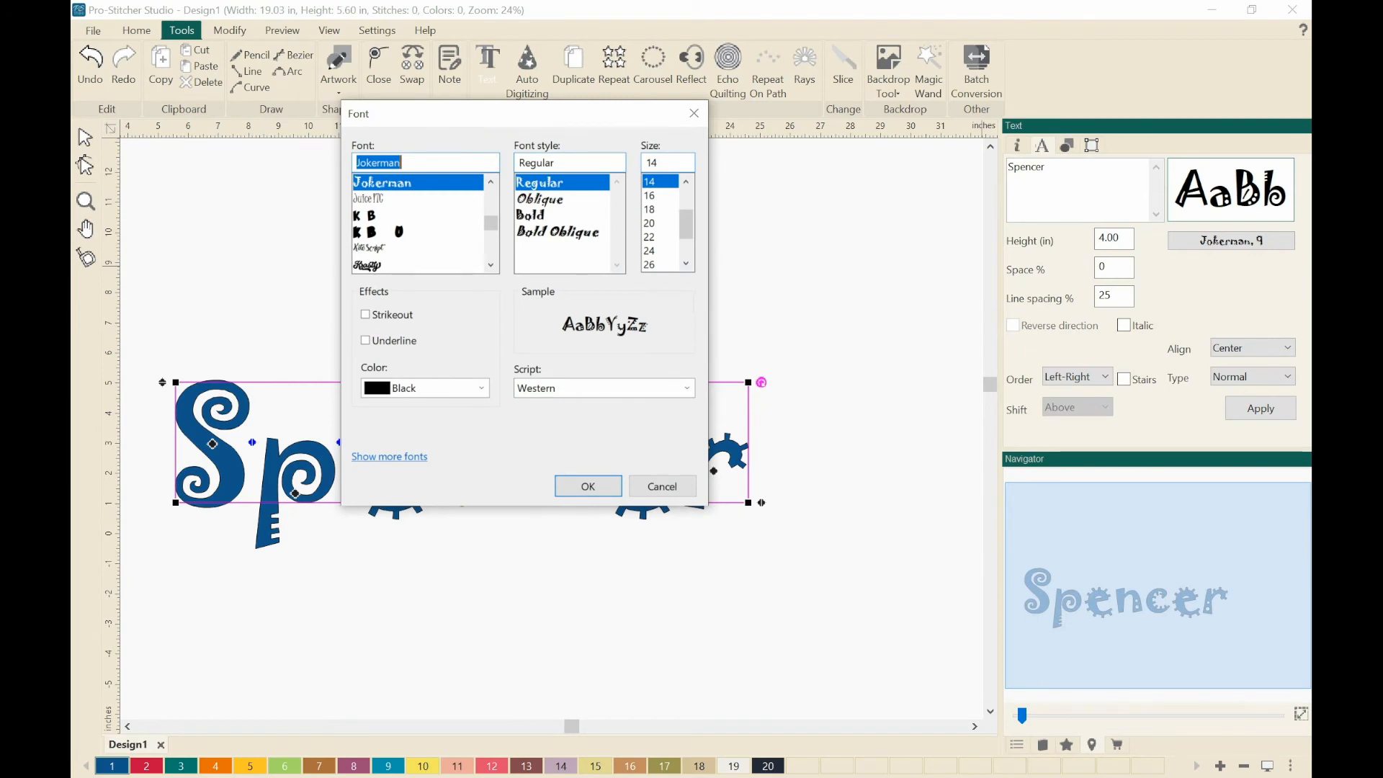
pyautogui.write('rav')
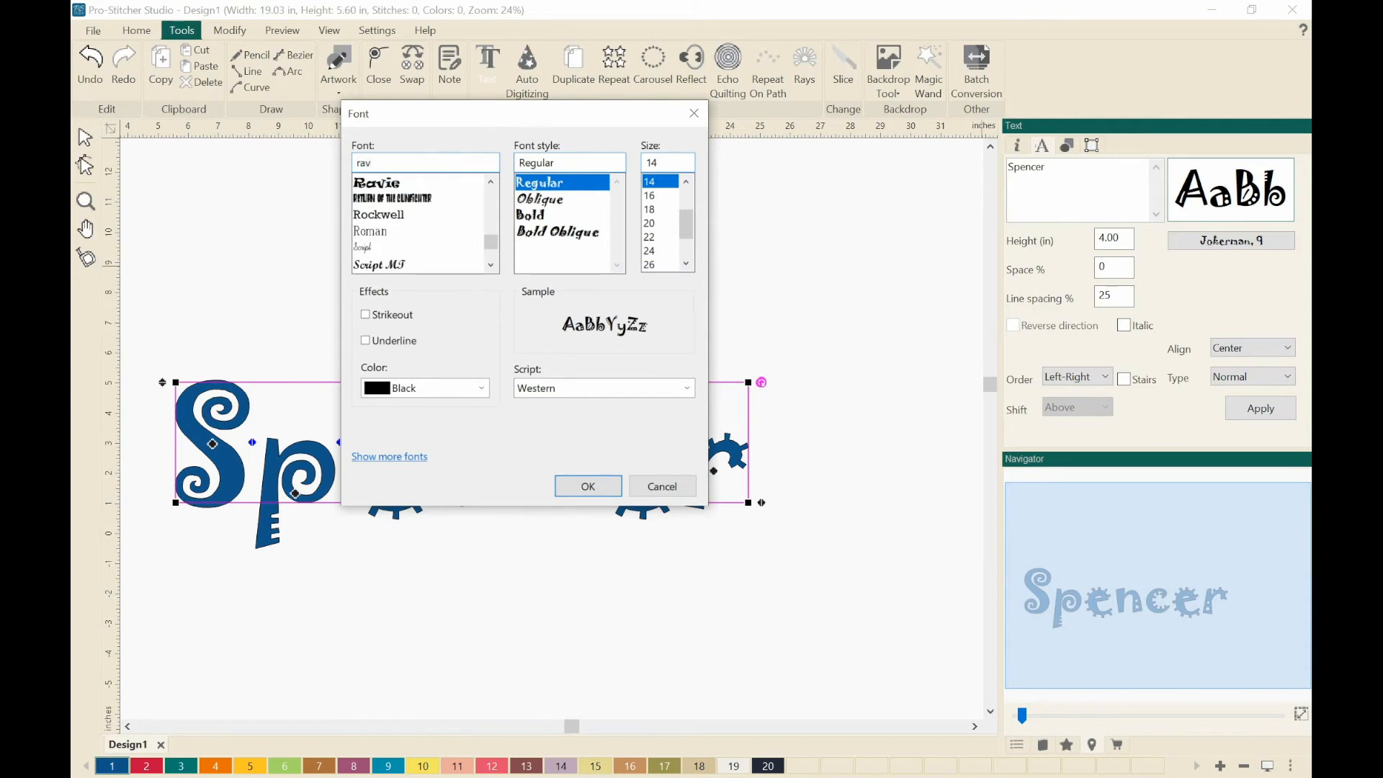
pyautogui.click(390, 184)
pyautogui.click(574, 489)
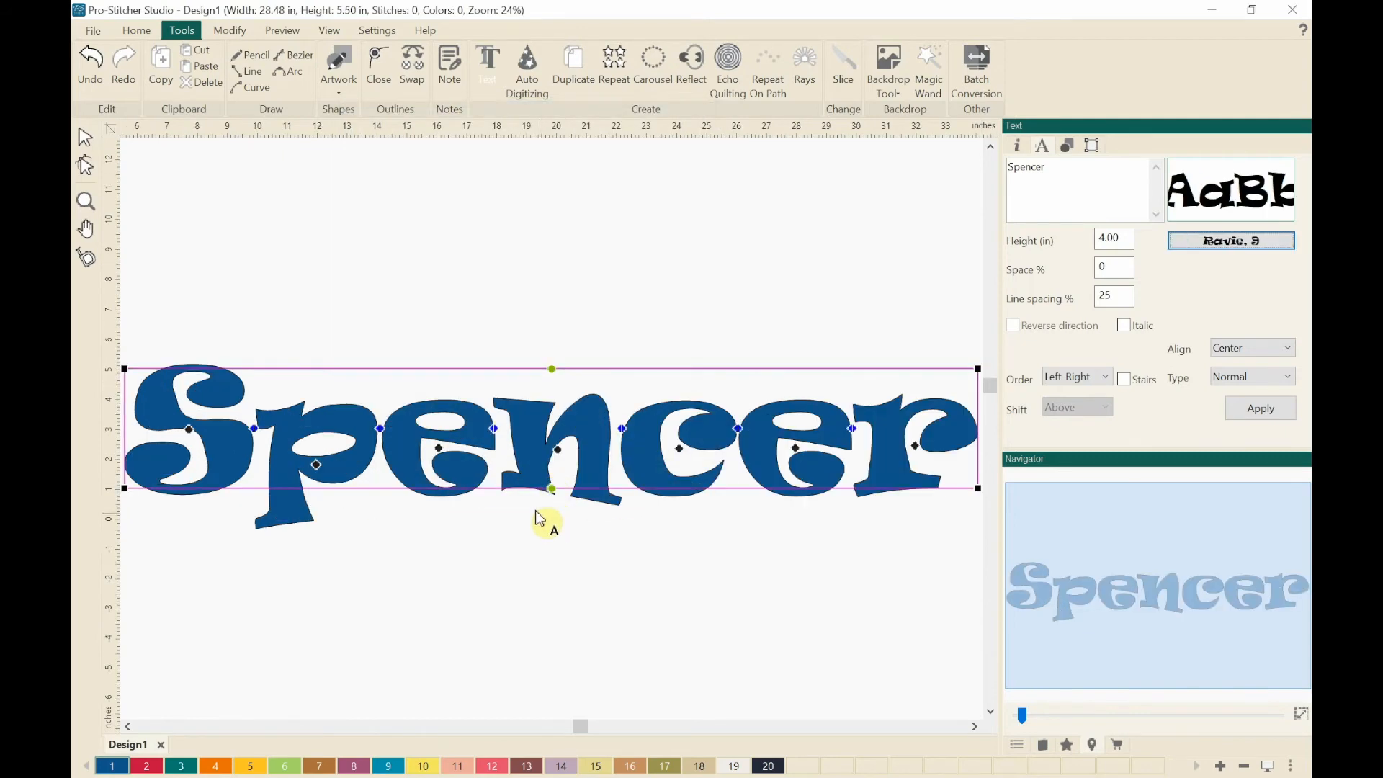
pyautogui.click(509, 527)
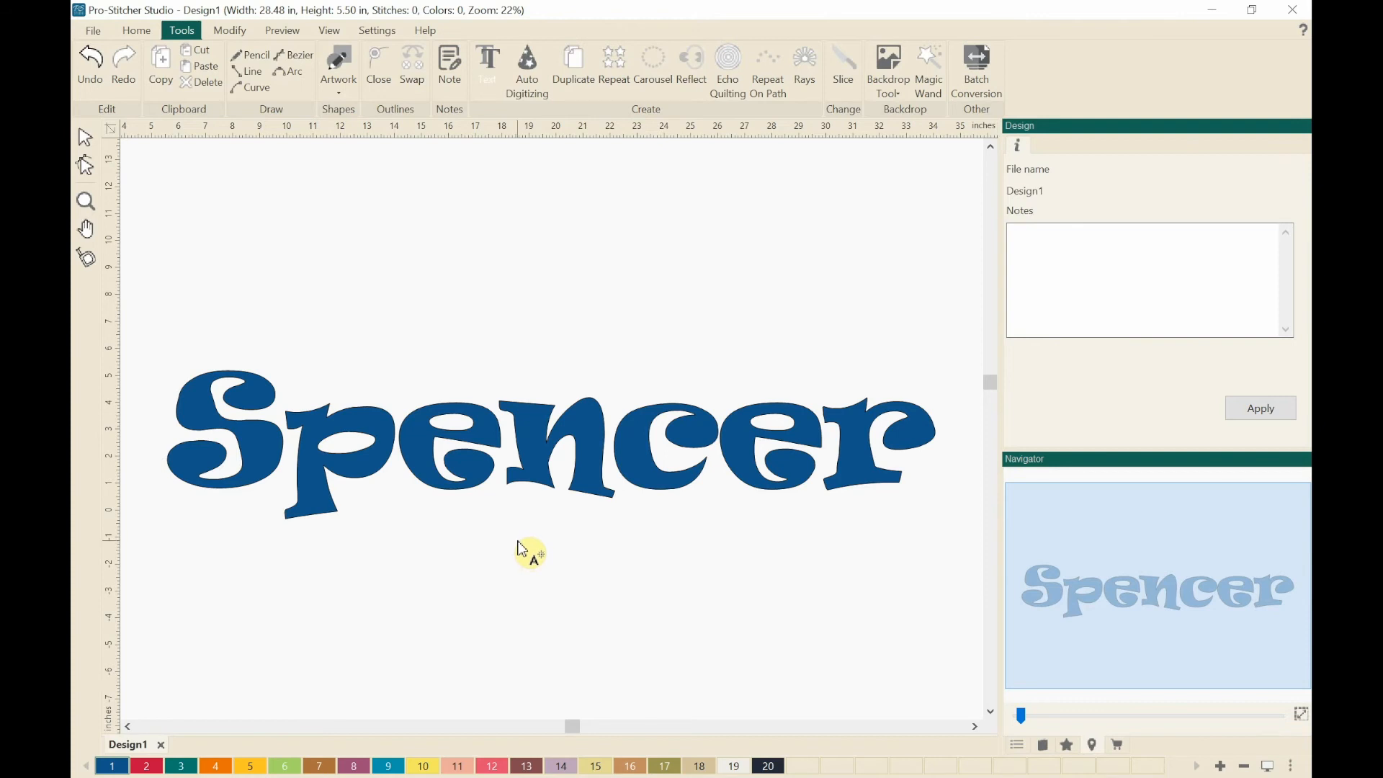
# Step: Reselect the lettering, change its font to Return of the Gunfighter in Regular style, and deselect it
pyautogui.click(537, 475)
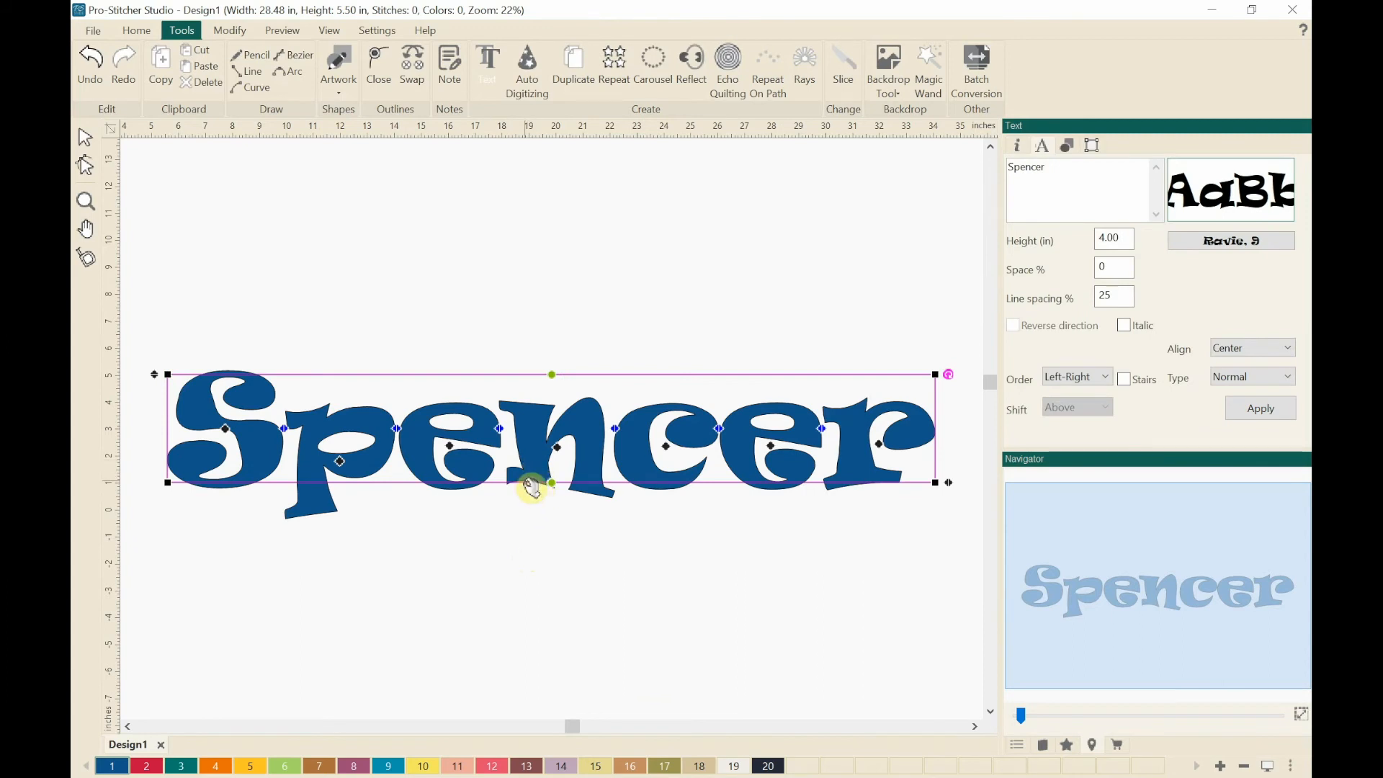
pyautogui.click(1181, 240)
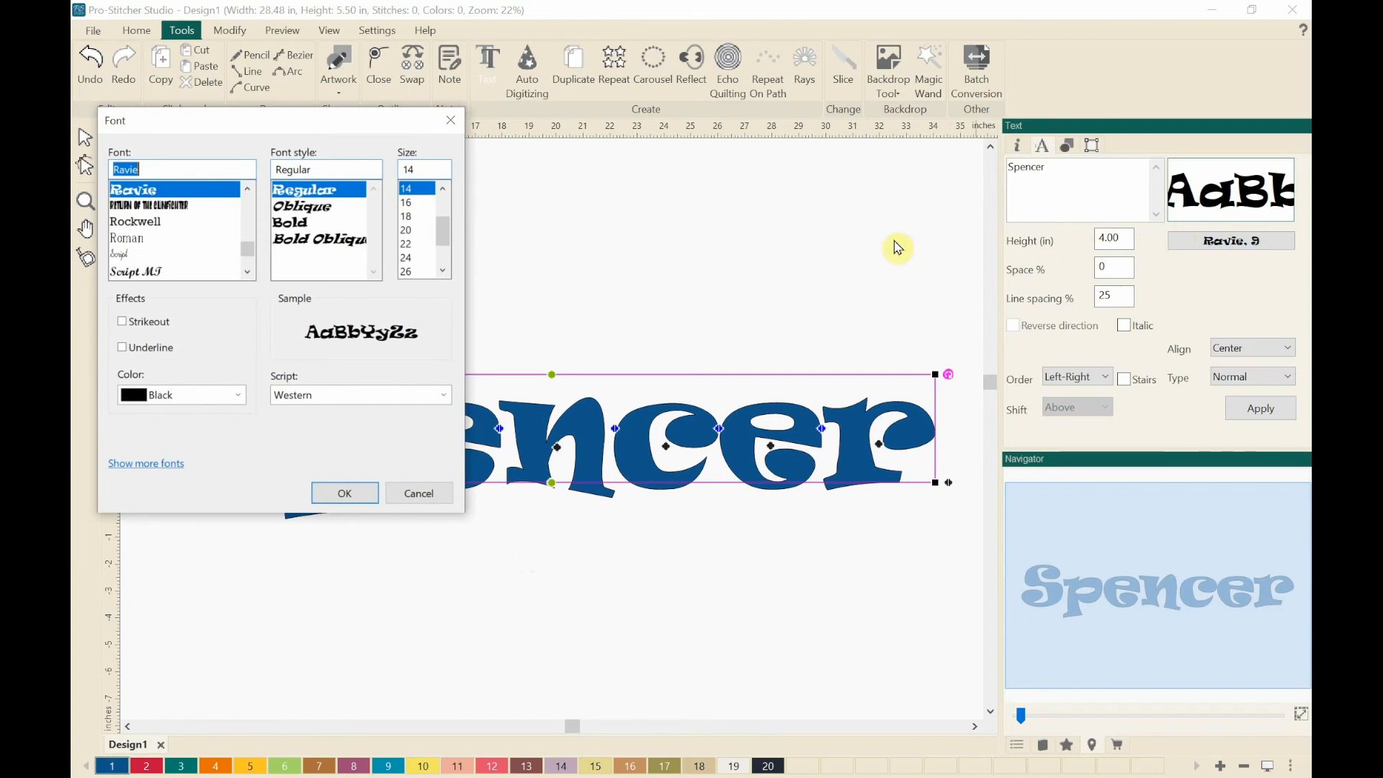
pyautogui.moveTo(234, 130); pyautogui.dragTo(538, 139)
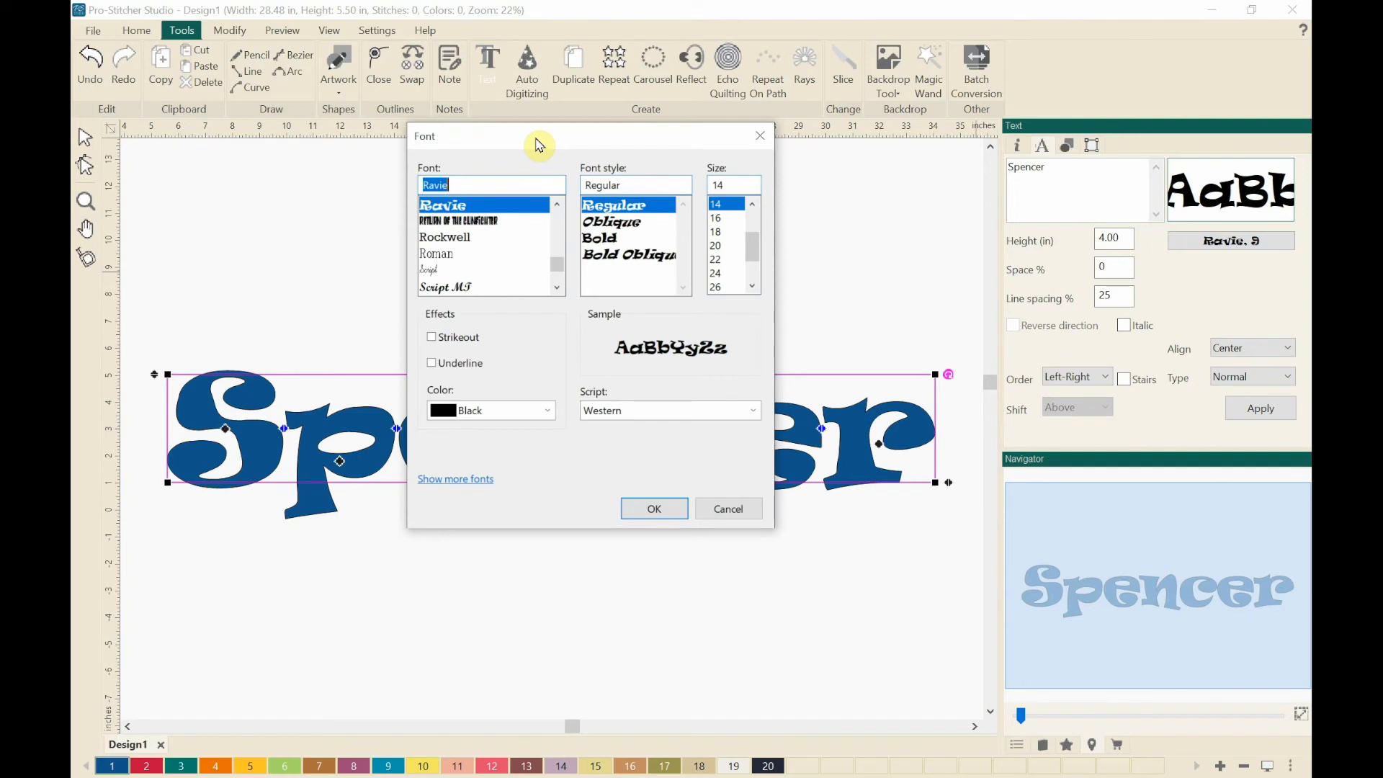
pyautogui.write('re')
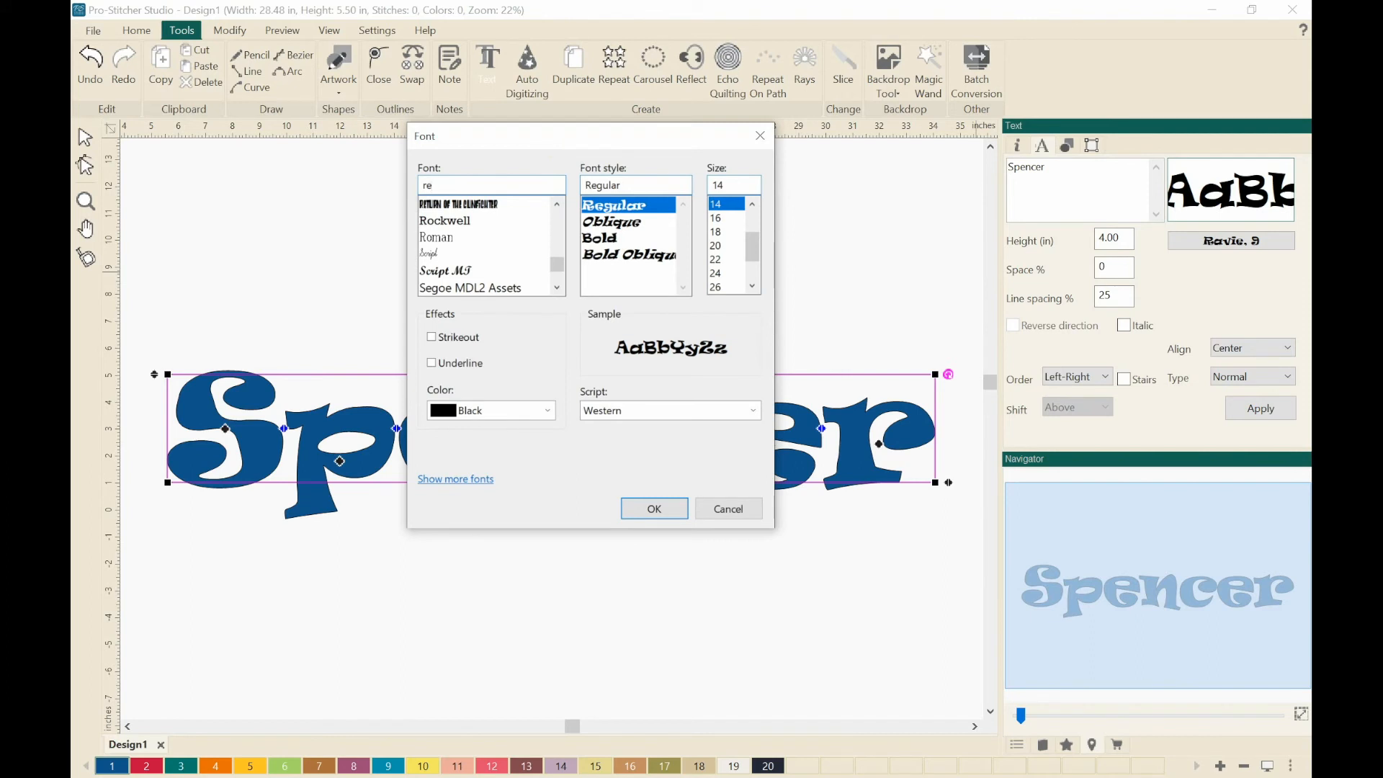
pyautogui.click(460, 207)
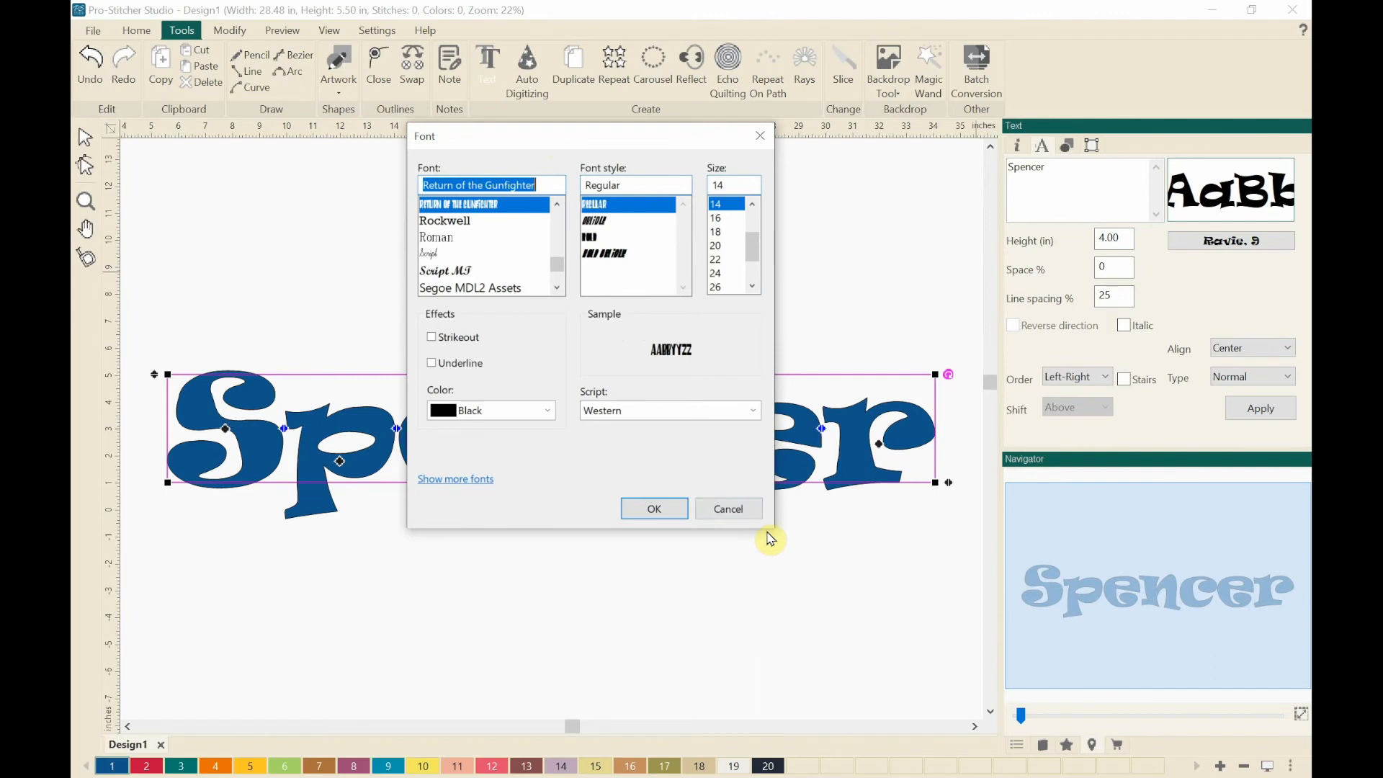
pyautogui.click(654, 510)
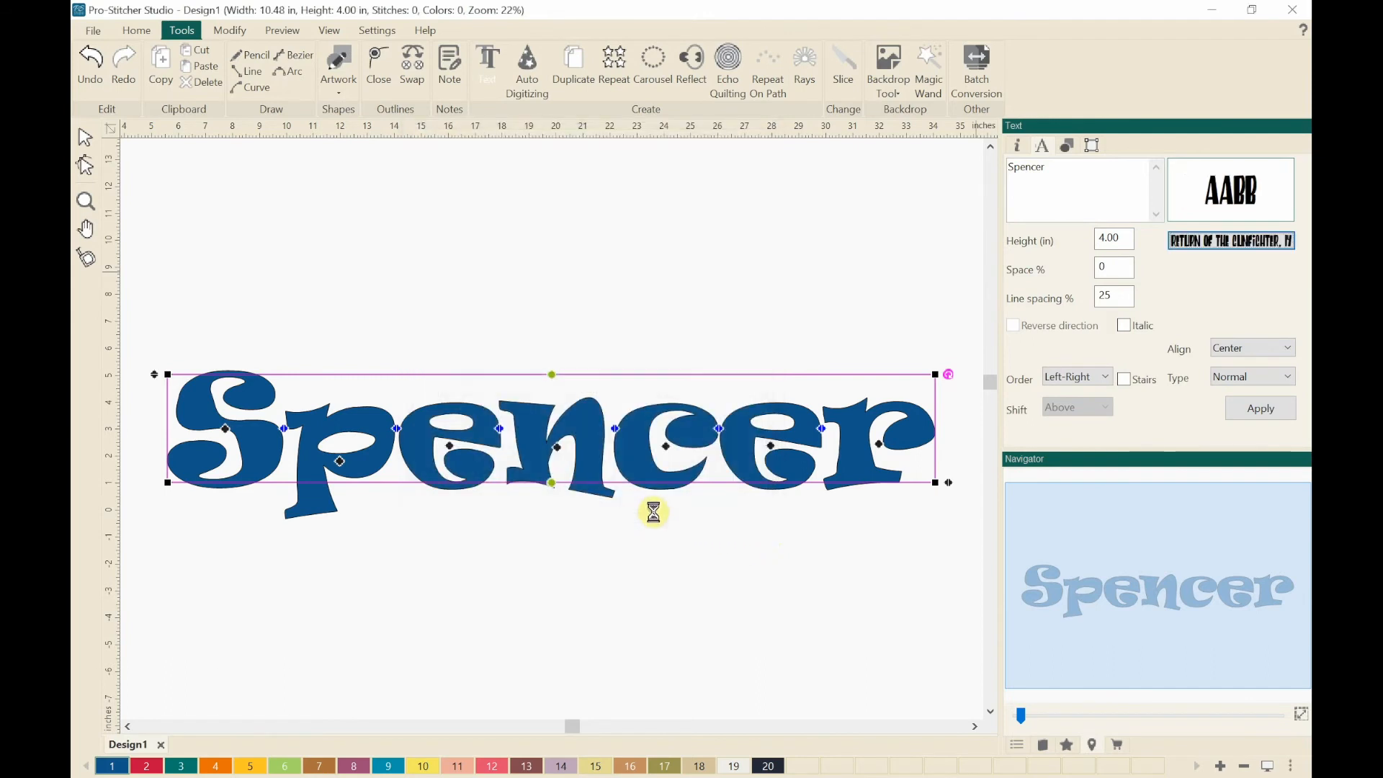
pyautogui.click(454, 512)
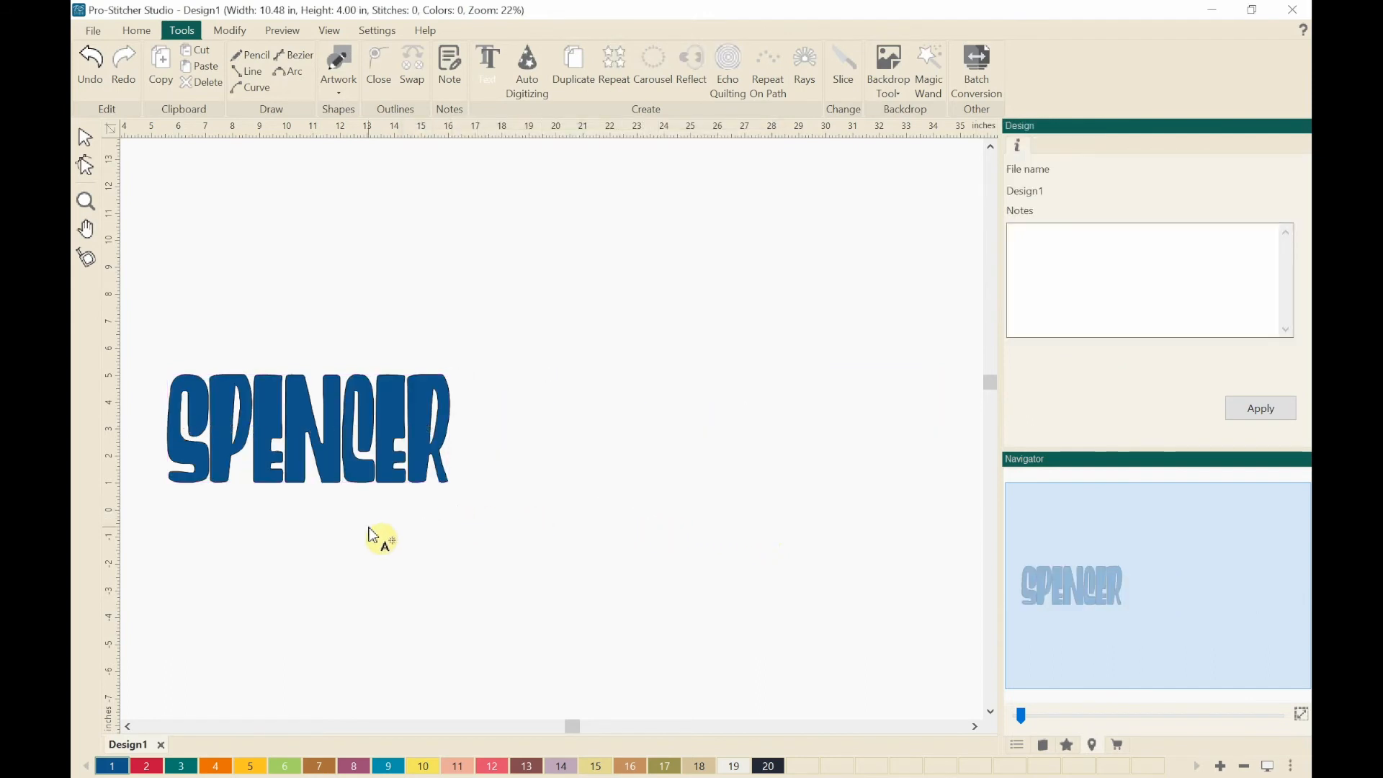
# Step: Reselect the lettering and change its font to Snap ITC
pyautogui.scroll(4, 369, 530)
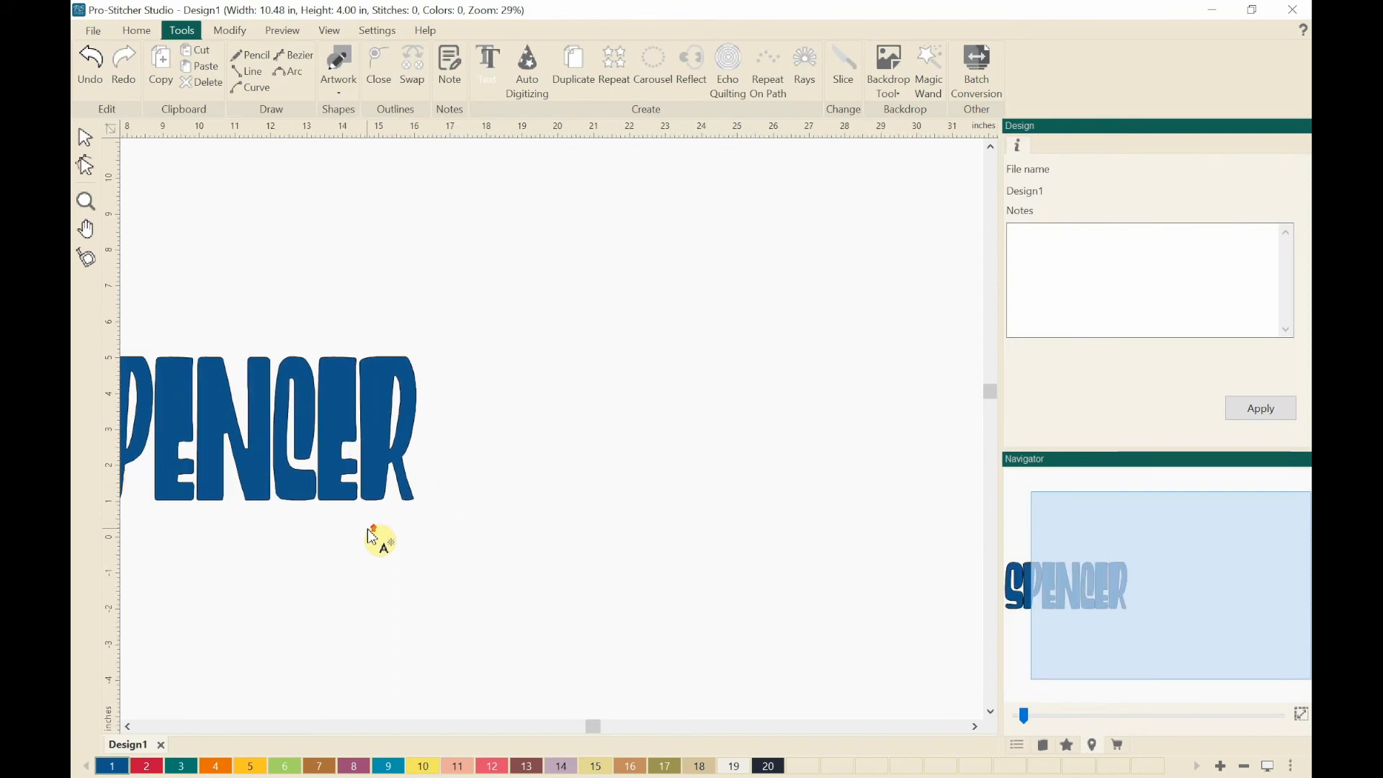
pyautogui.moveTo(1197, 586); pyautogui.dragTo(1102, 587)
pyautogui.scroll(1, 519, 581)
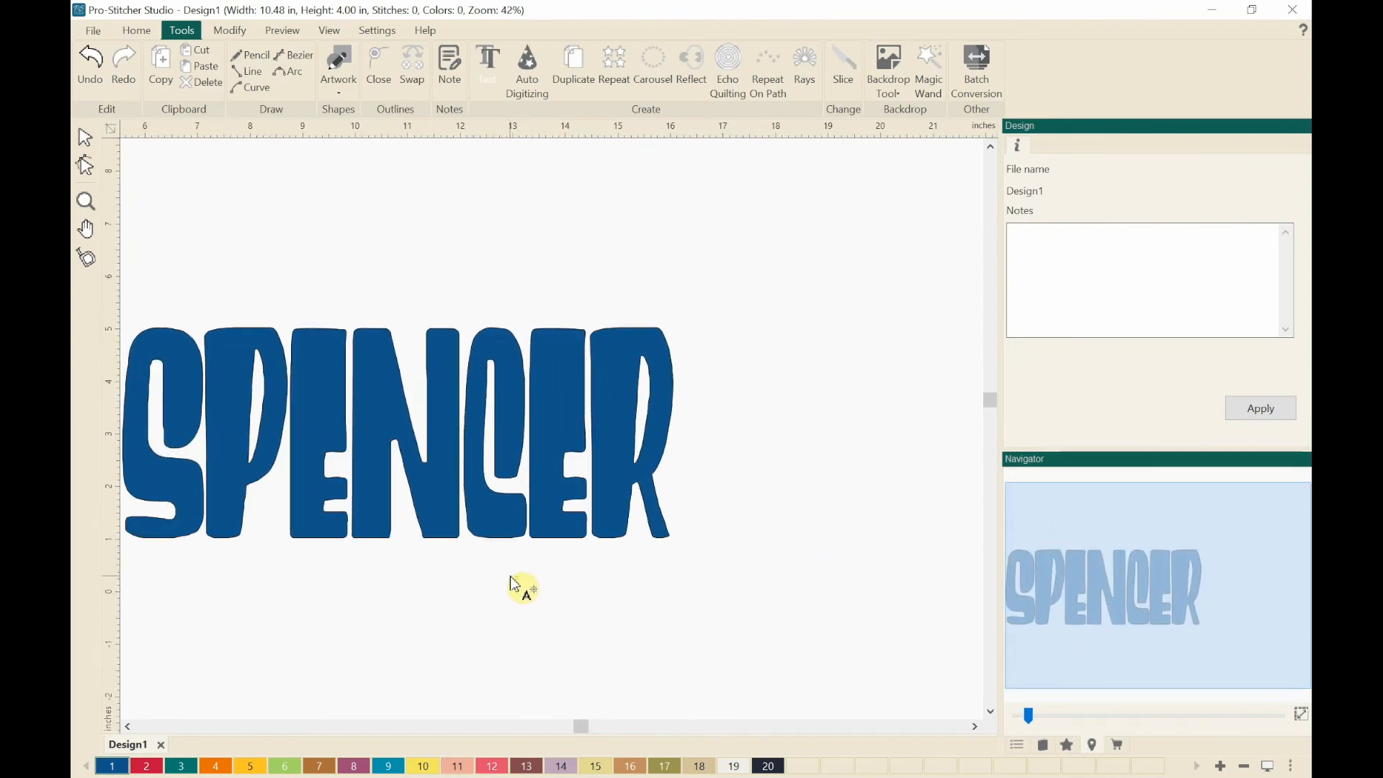
pyautogui.moveTo(1148, 633); pyautogui.dragTo(1133, 635)
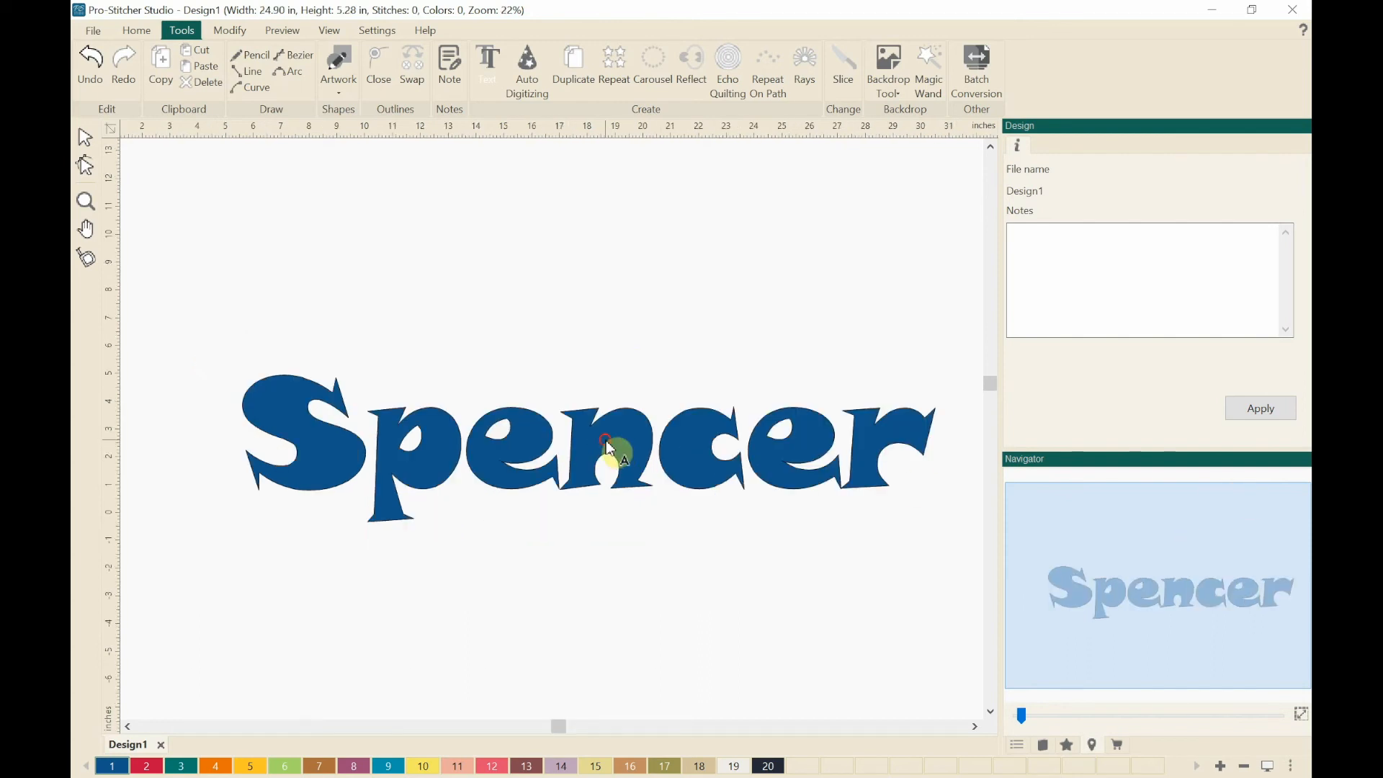
pyautogui.click(611, 445)
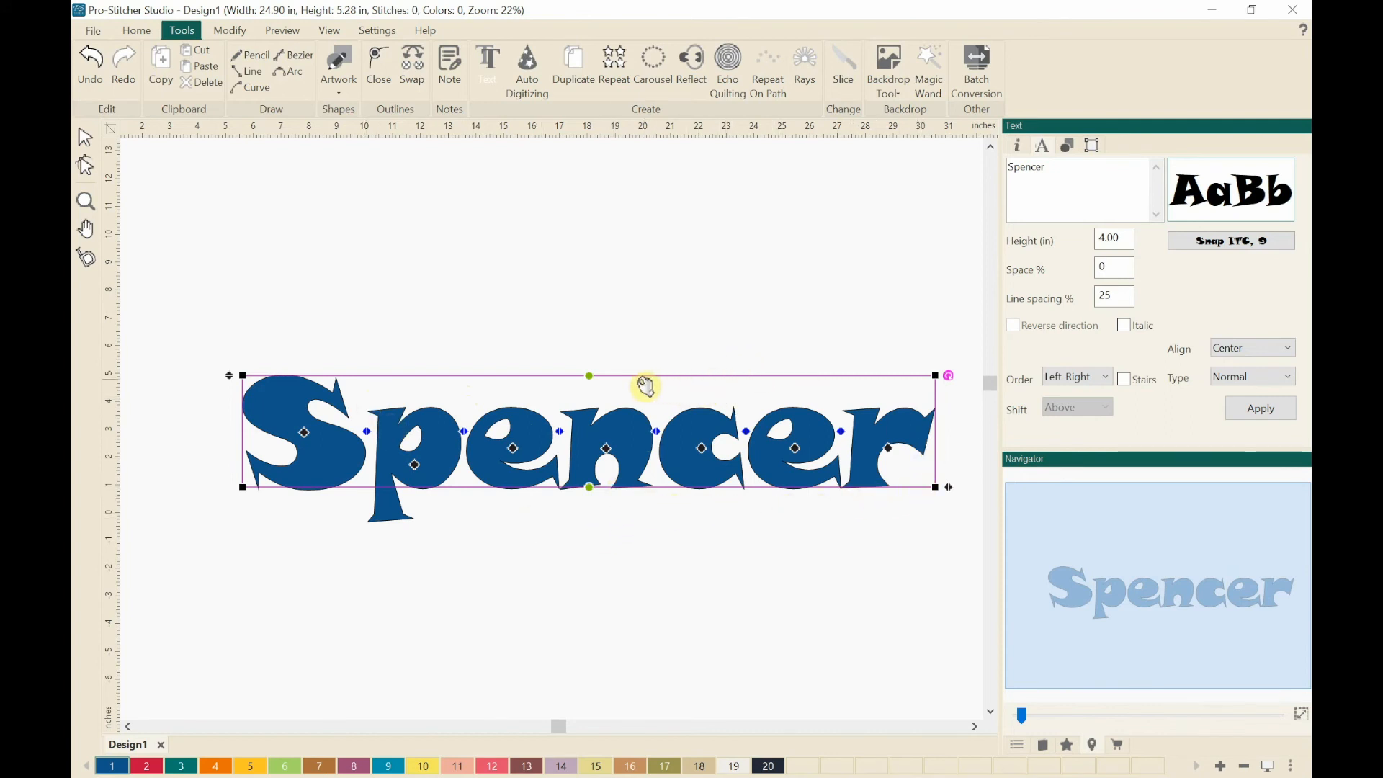
# Step: Break up the Snap ITC text into separate letter groups and show them in the design's sequence list
pyautogui.rightClick(459, 398)
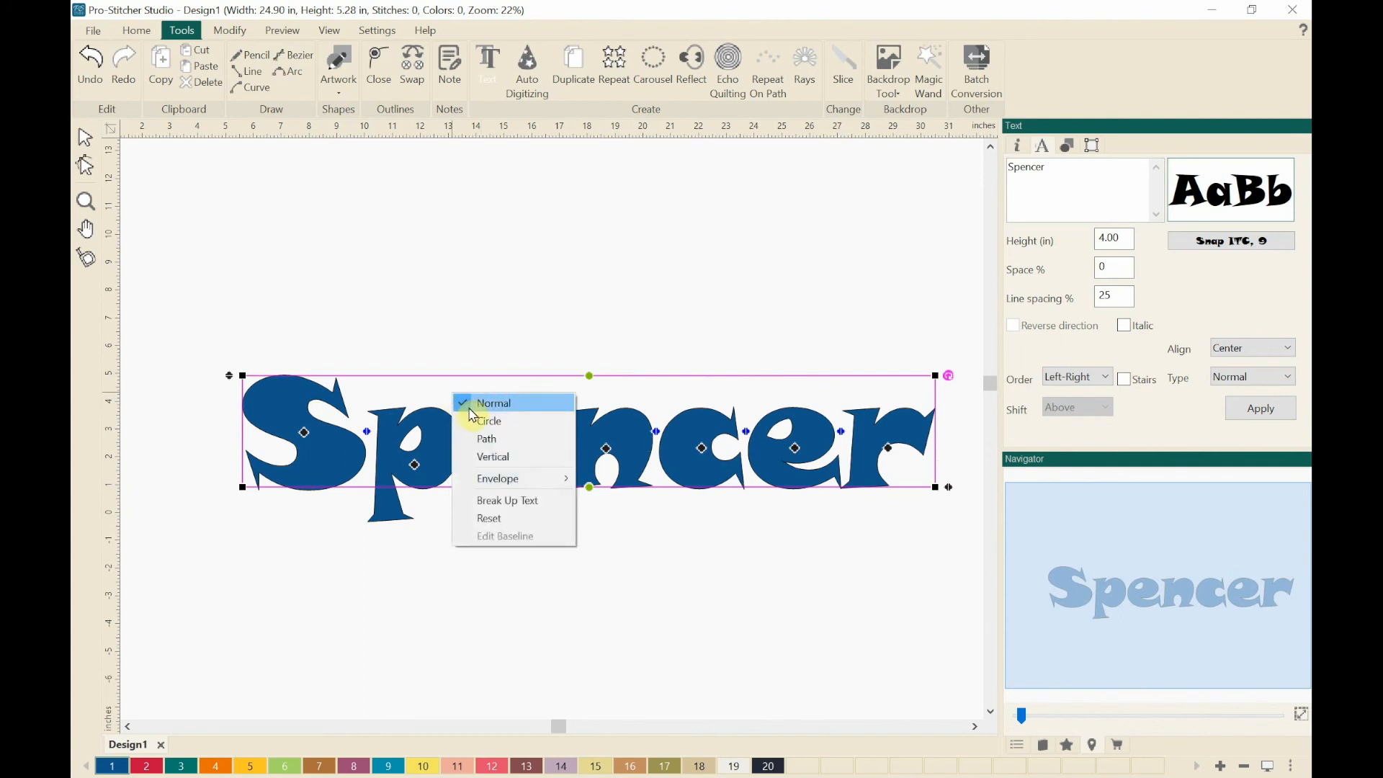
pyautogui.click(487, 508)
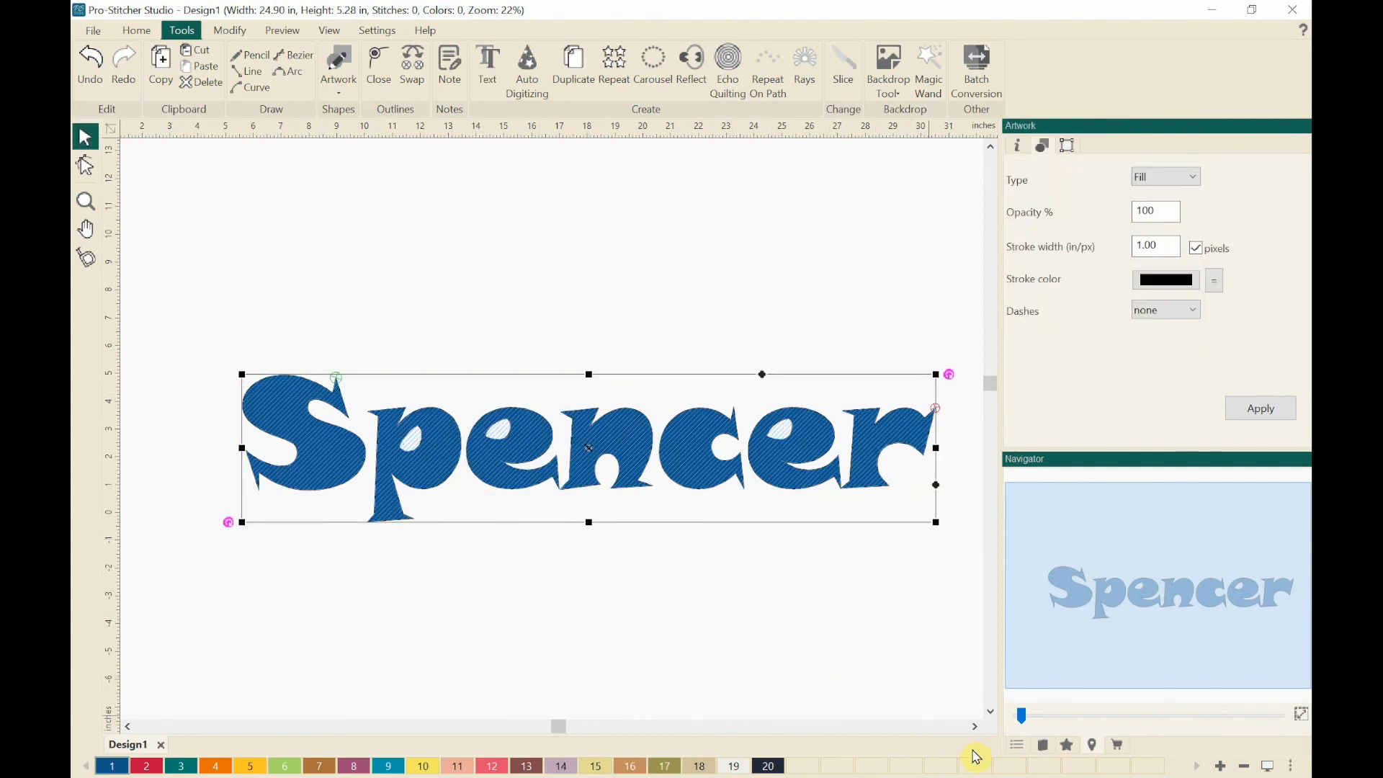
pyautogui.click(1017, 749)
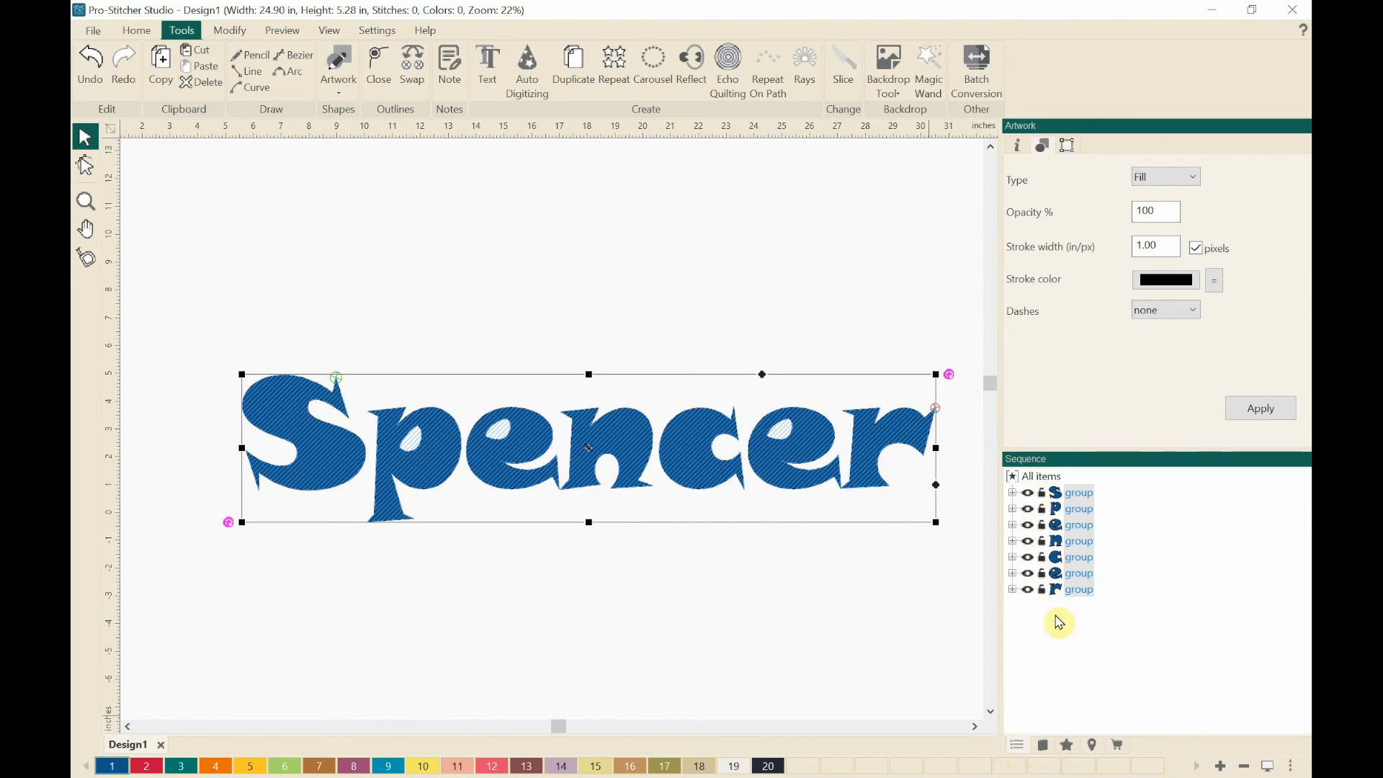
pyautogui.moveTo(1069, 510)
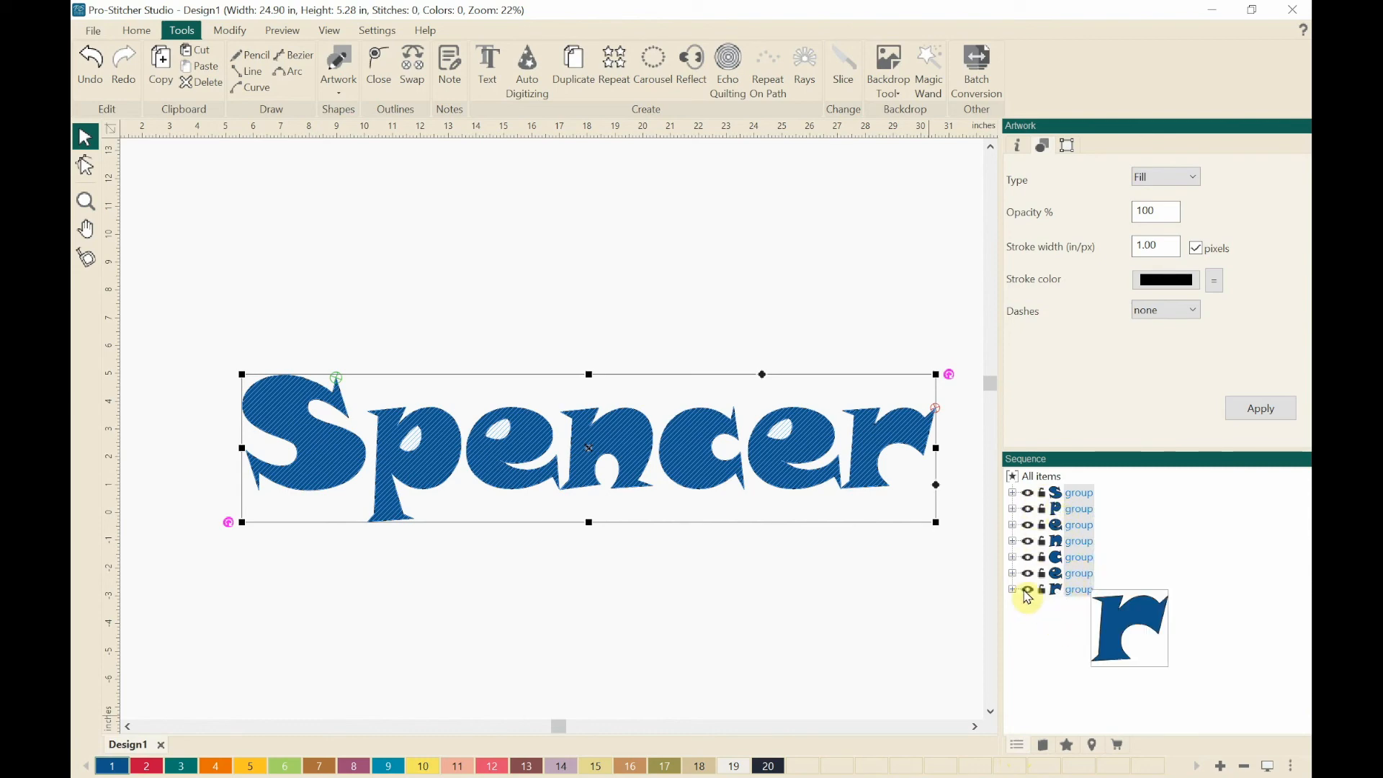
# Step: Convert the selected letter groups from artwork to running stitches
pyautogui.rightClick(494, 442)
pyautogui.moveTo(559, 580)
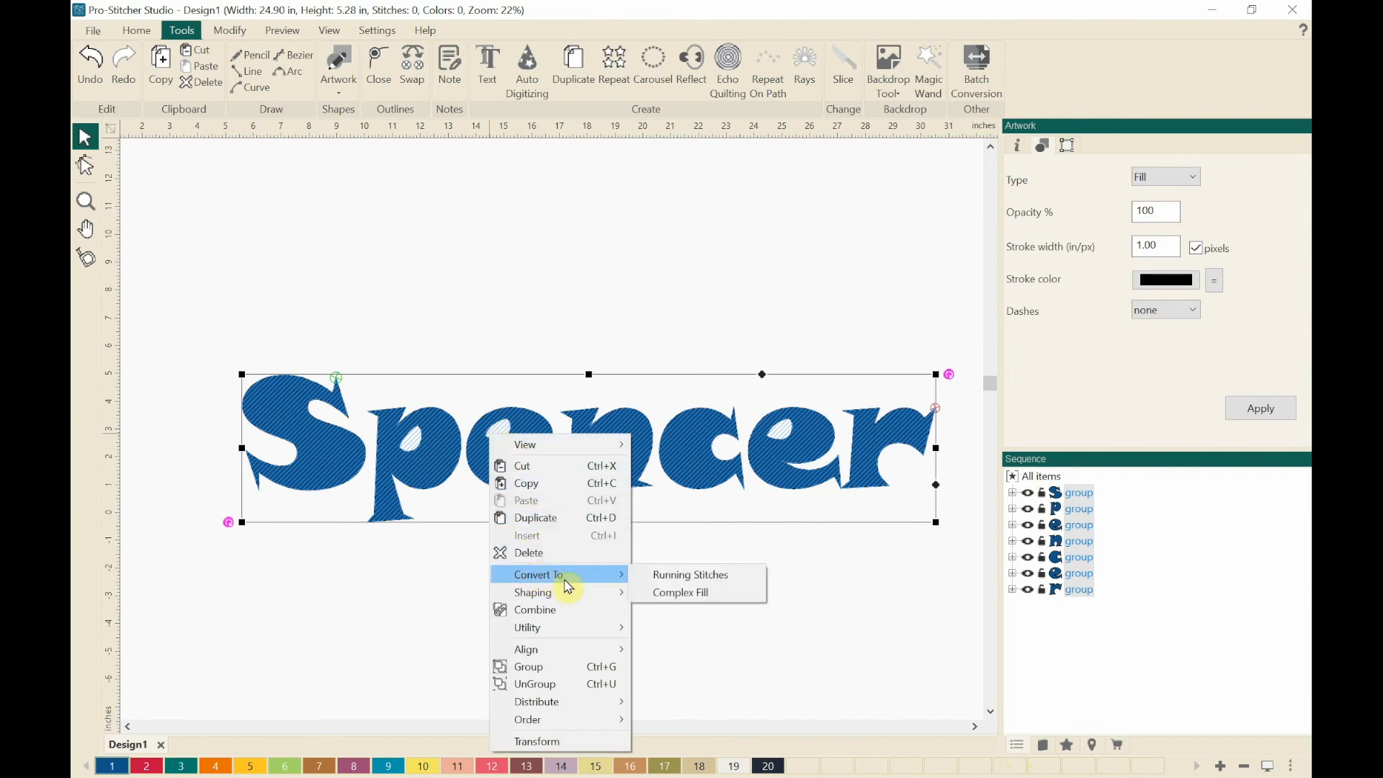
pyautogui.click(657, 576)
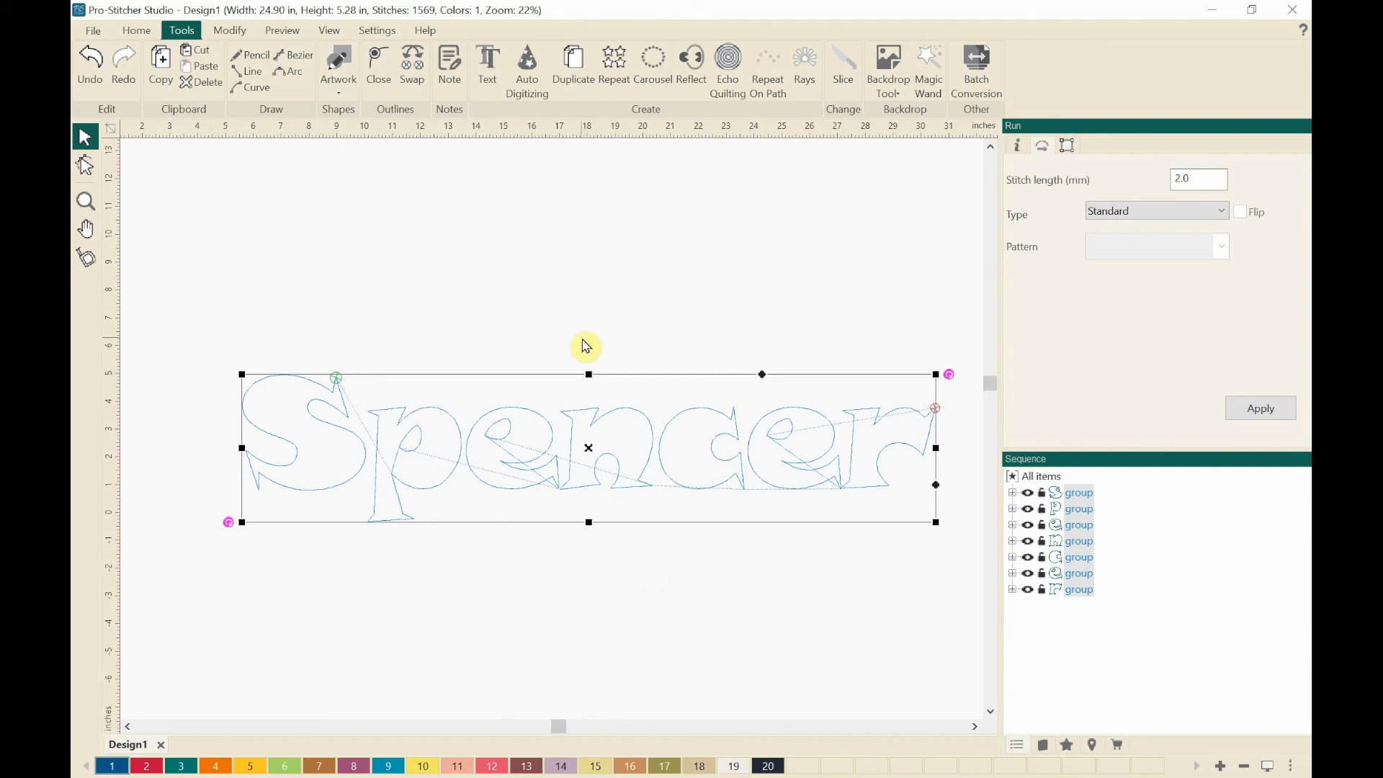
# Step: Preview the stitchout of the lettering, playing it and advancing it to the last stitch
pyautogui.click(284, 31)
pyautogui.click(268, 65)
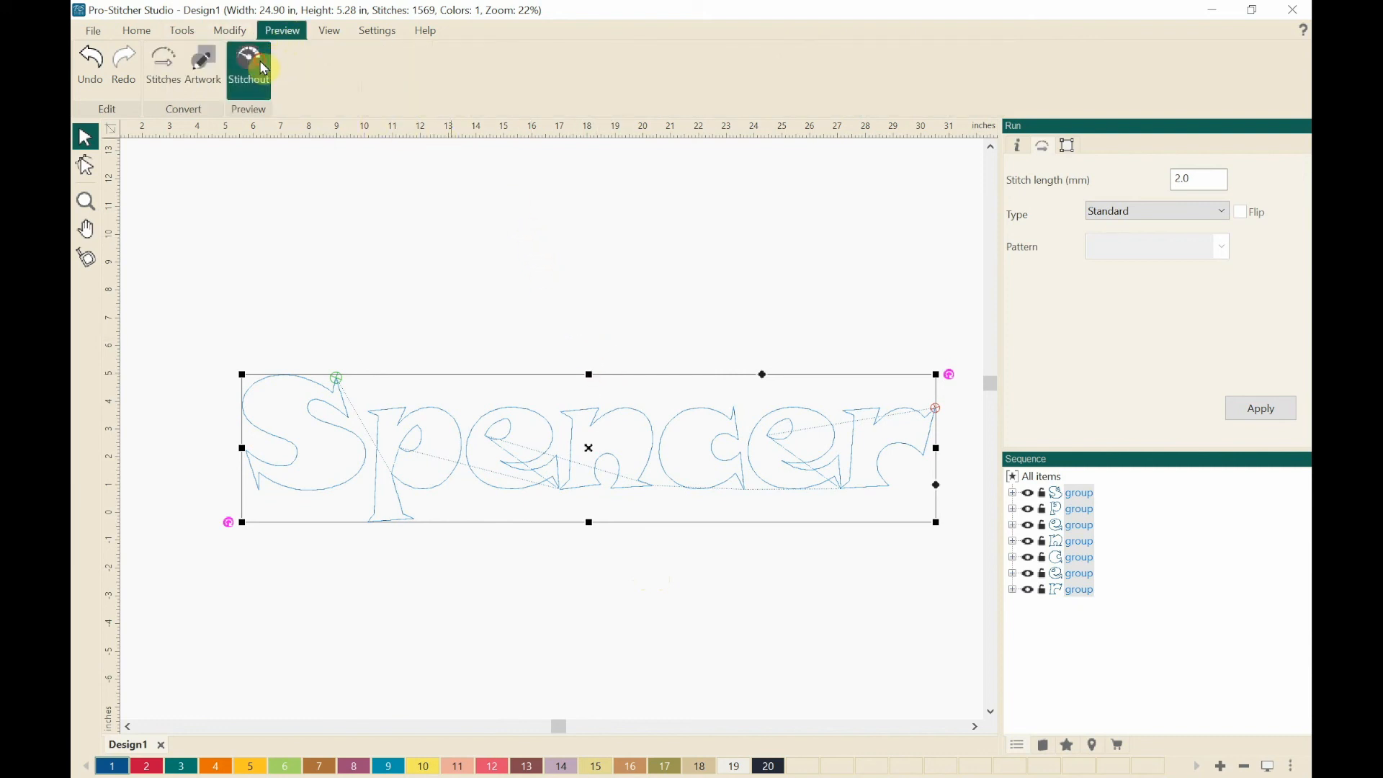
pyautogui.click(752, 141)
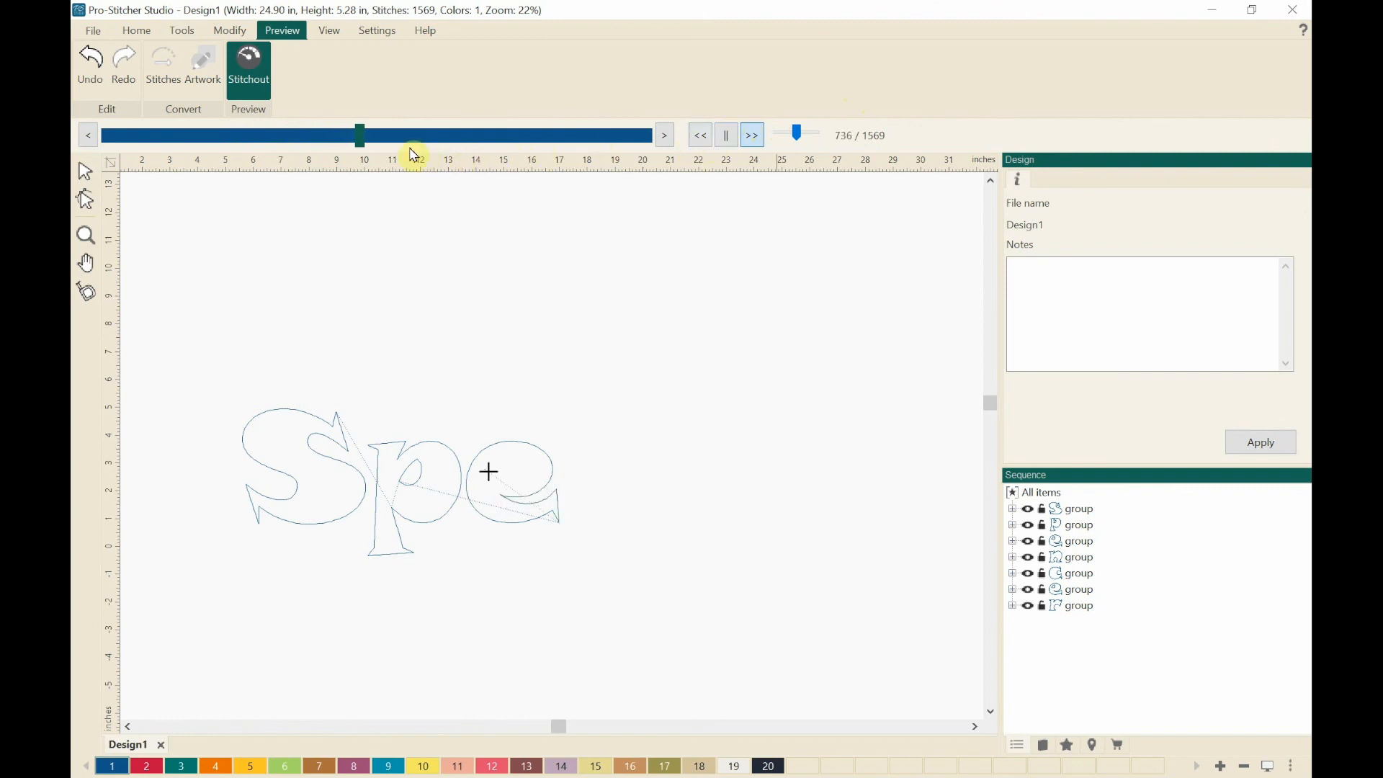
pyautogui.moveTo(378, 139)
pyautogui.mouseDown()
pyautogui.moveTo(593, 142)
pyautogui.moveTo(649, 154)
pyautogui.moveTo(654, 171)
pyautogui.mouseUp()
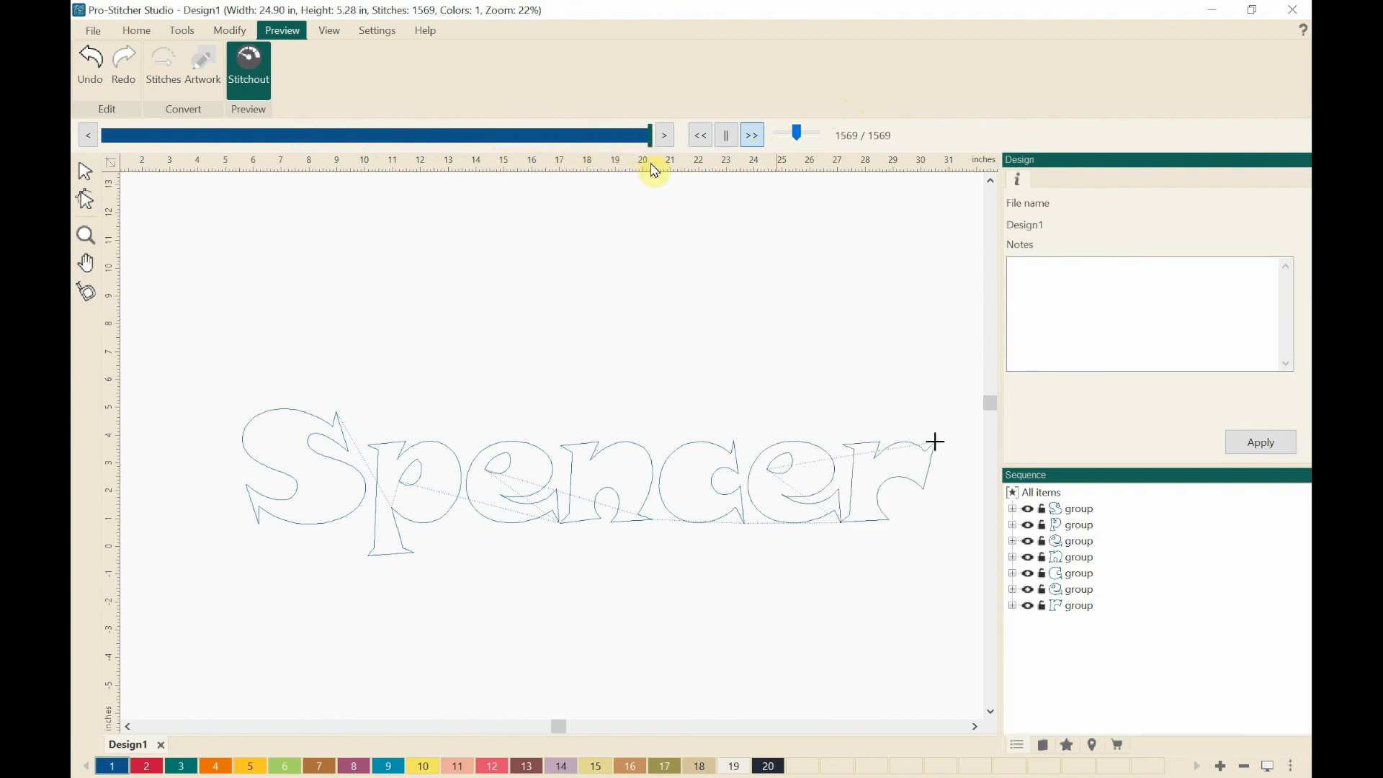